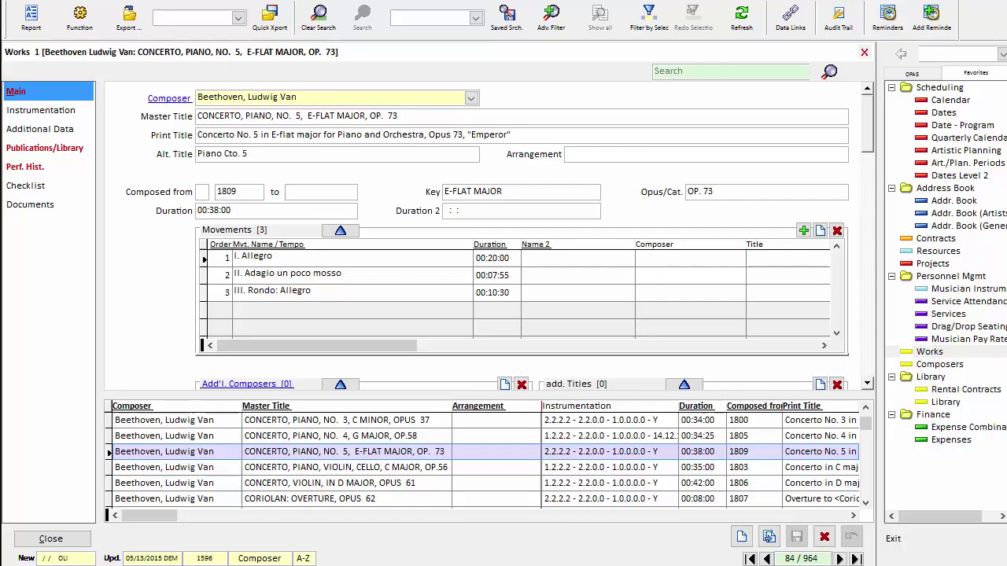
Step: Switch to the browser showing Daniels' Orchestral results for 'dorman', including the 2006 Violin Concerto
{"action": "key", "text": "alt+Tab"}
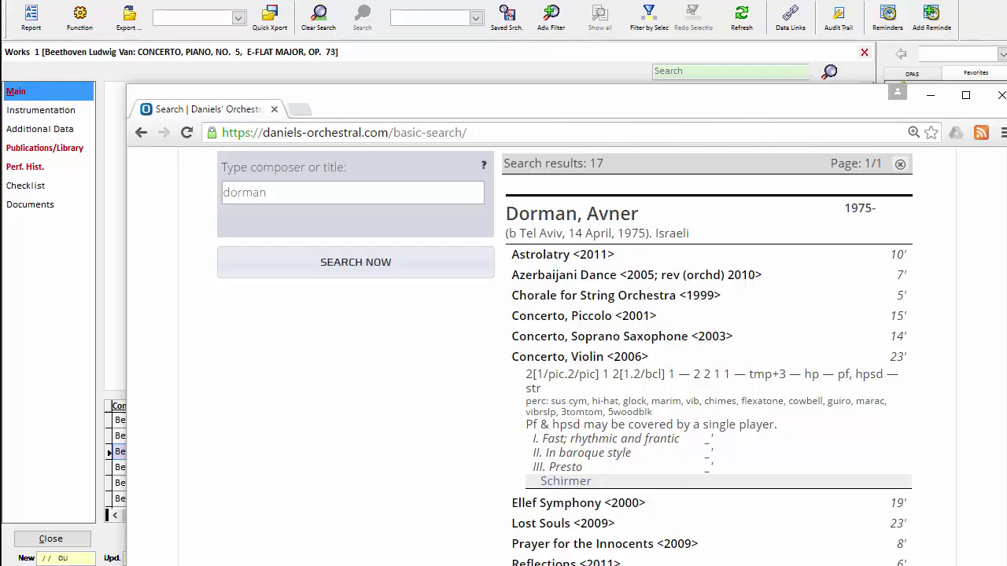
Step: Search Works records by composer Dorman, Avner, which finds his Concerto, Piccolo
{"action": "key", "text": "alt+Tab"}
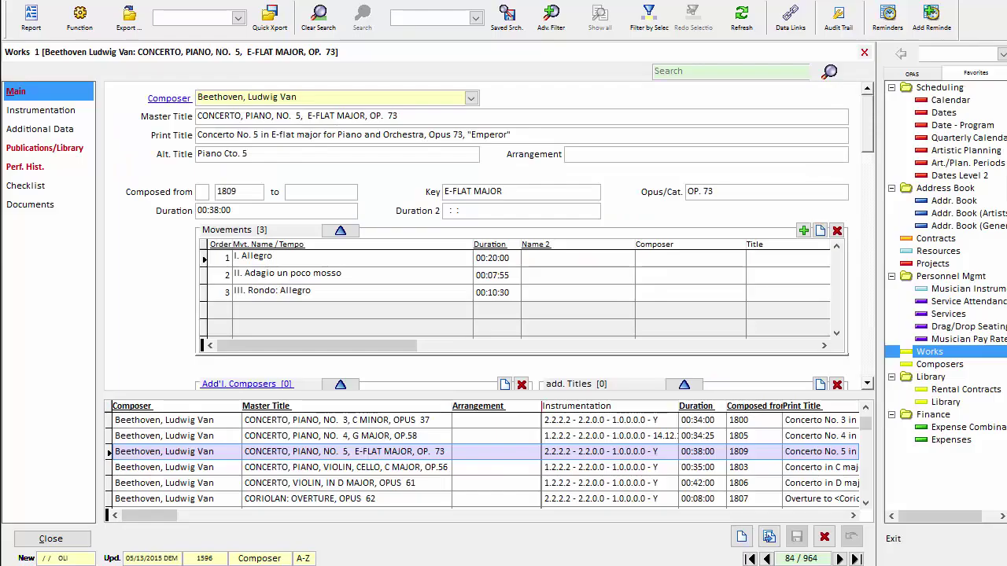
{"action": "left_click", "coordinate": [931, 354]}
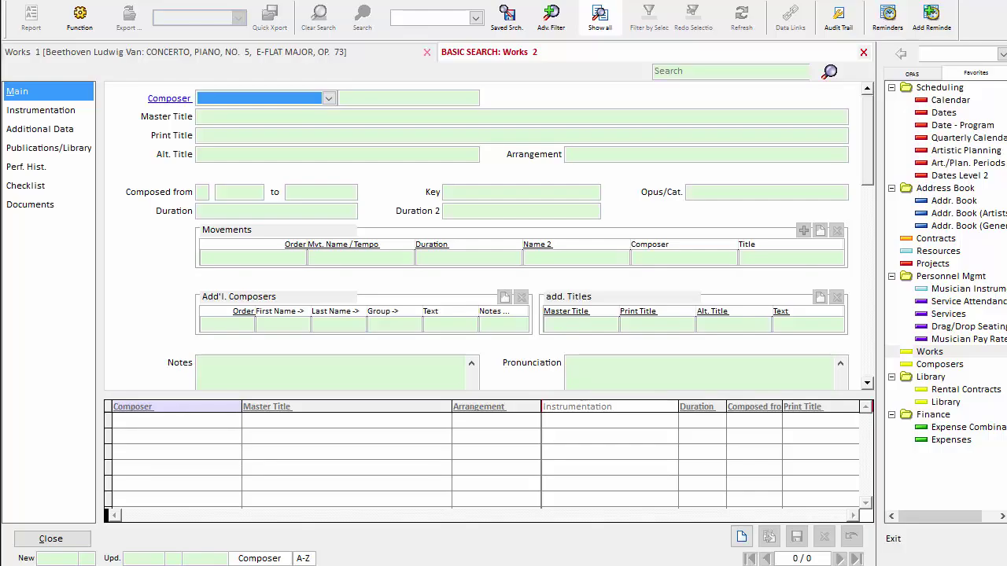
{"action": "key", "text": "Down"}
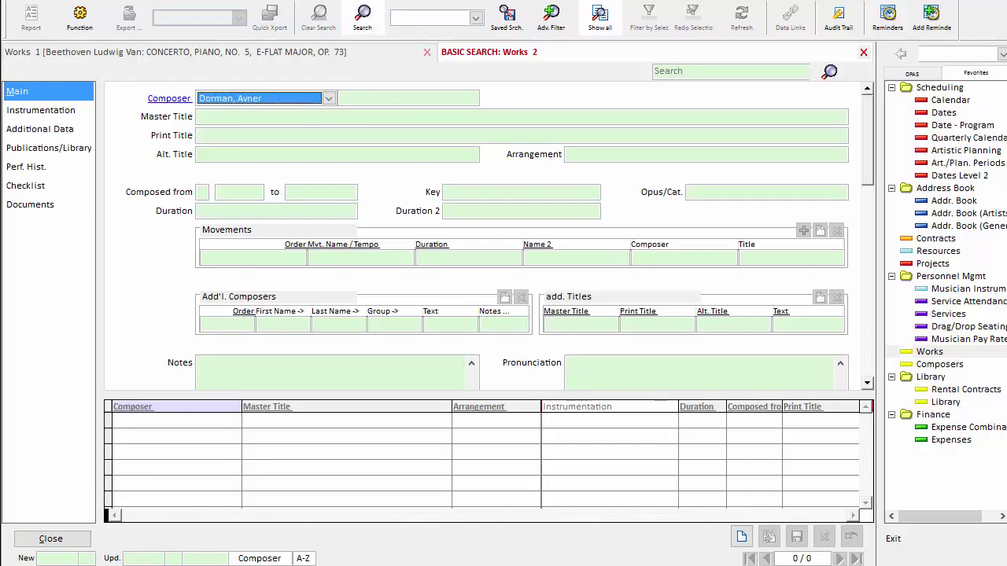
{"action": "key", "text": "Return"}
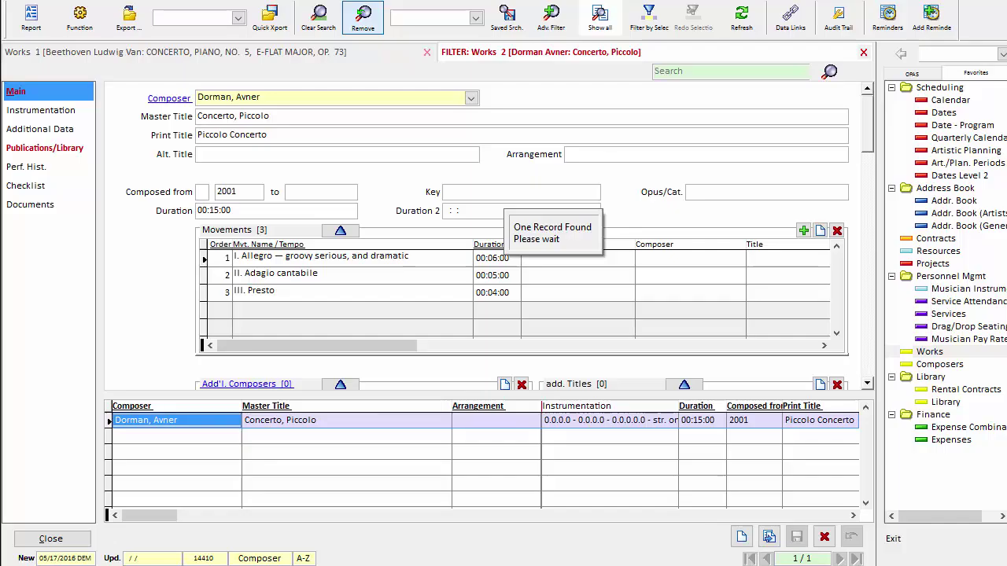
Step: Start a new Dorman, Avner work with master title 'Concerto, Violin' and print title 'Violin Concerto'
{"action": "left_click", "coordinate": [747, 541]}
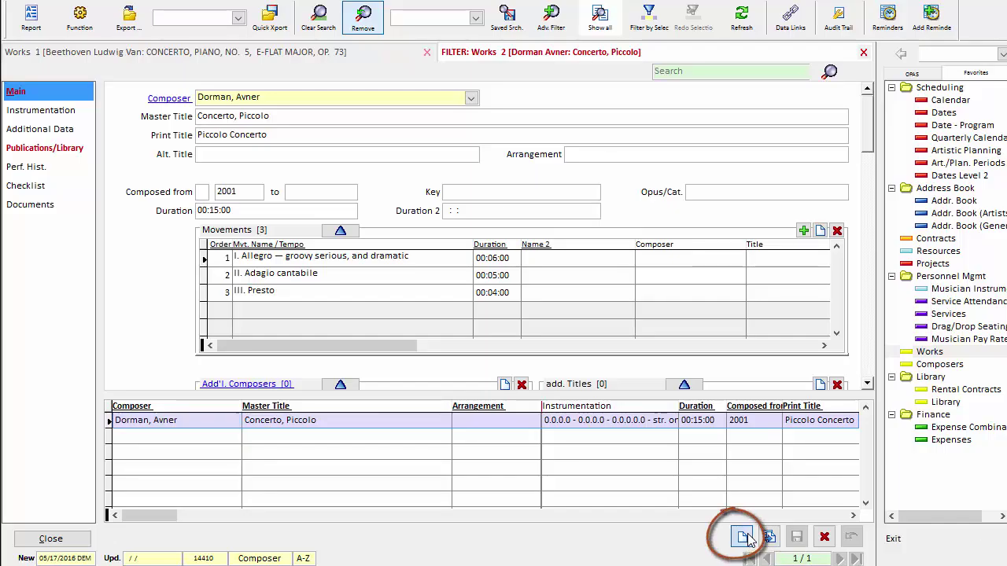
{"action": "left_click", "coordinate": [744, 537]}
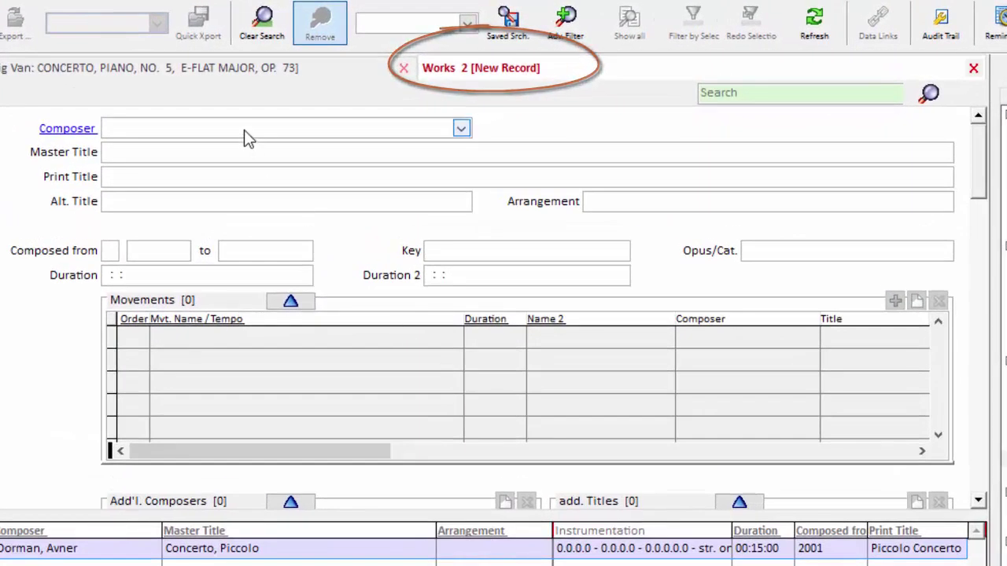
{"action": "left_click", "coordinate": [244, 130]}
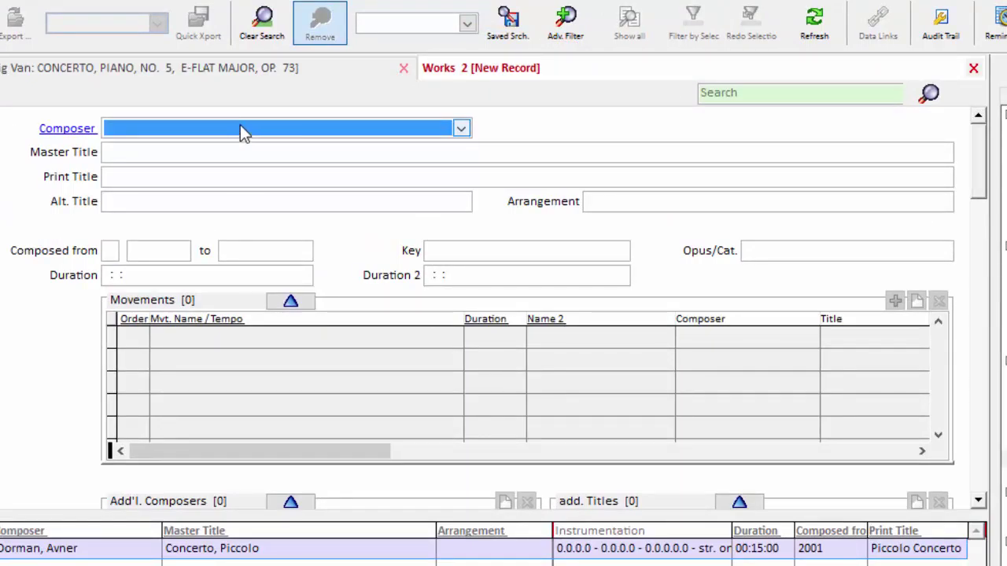
{"action": "type", "text": "Dorman, Avner"}
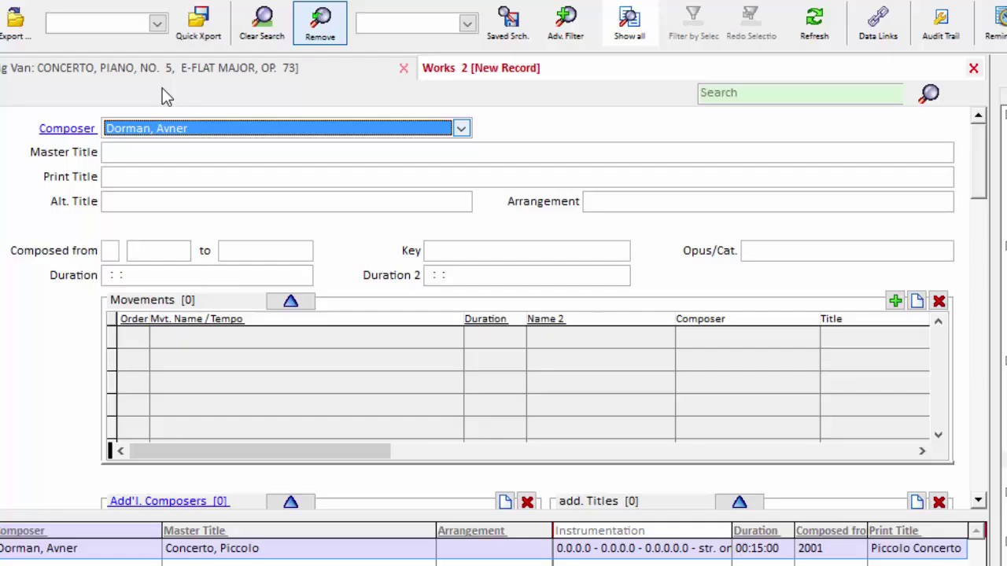
{"action": "left_click", "coordinate": [174, 150]}
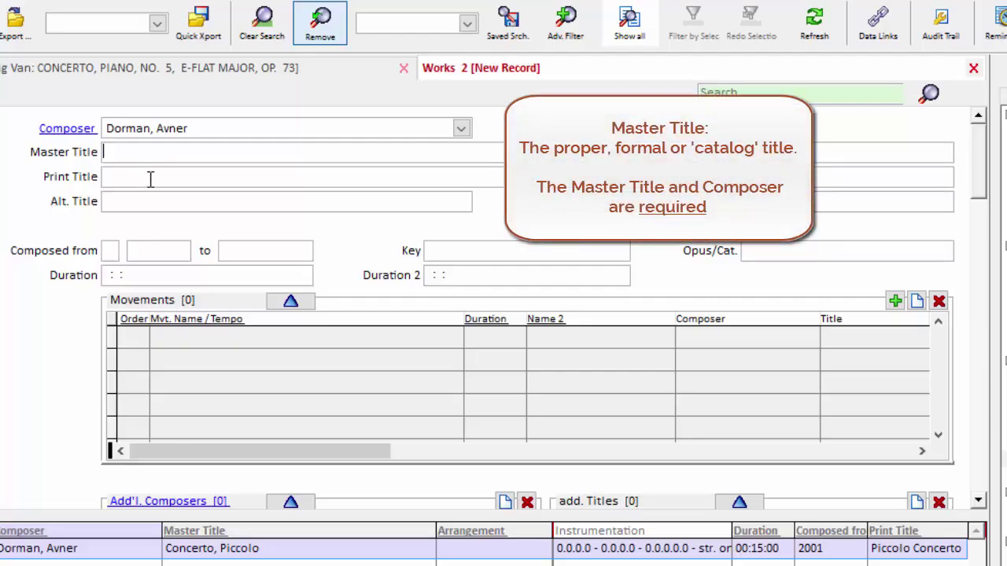
{"action": "type", "text": "Concerto, Violin"}
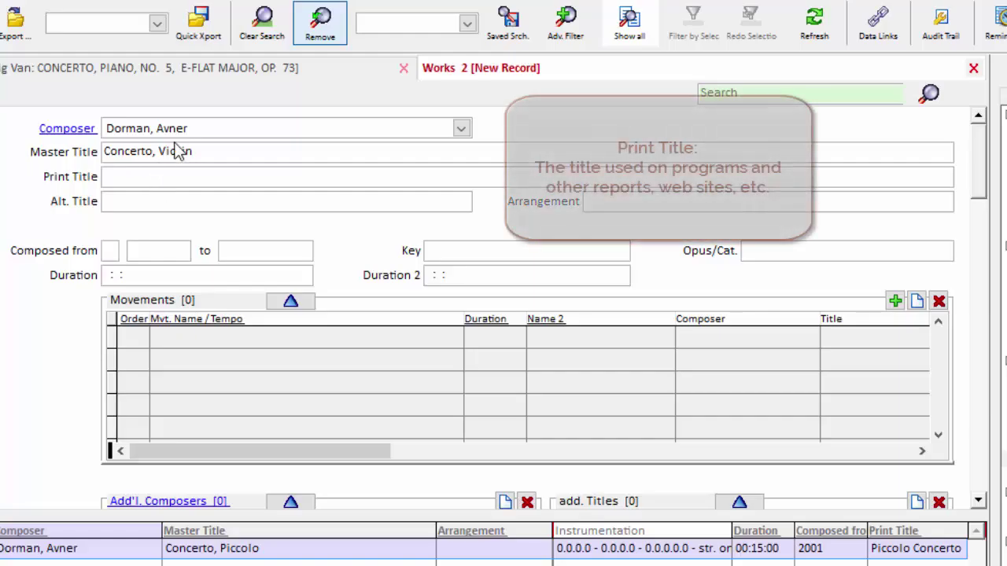
{"action": "left_click", "coordinate": [203, 179]}
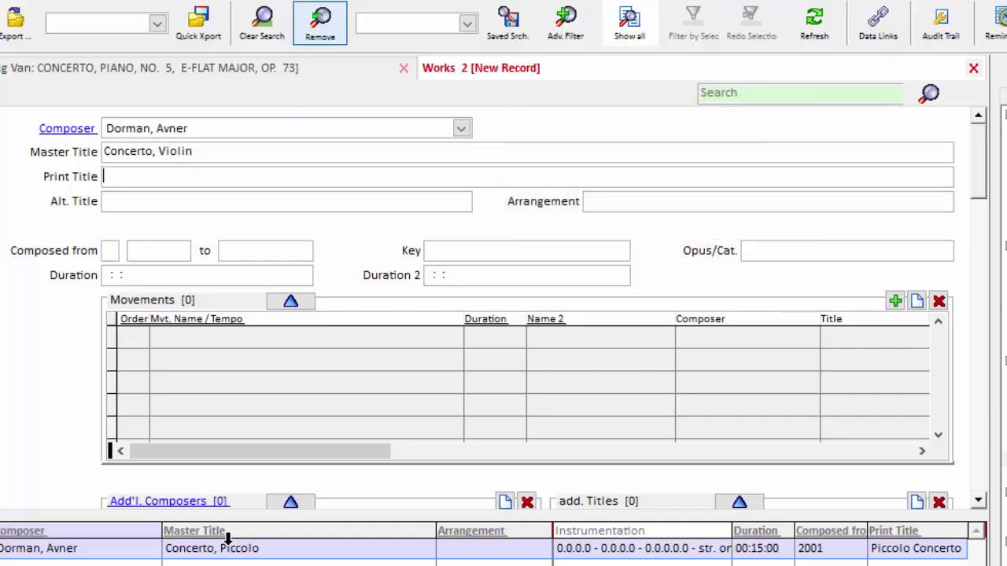
{"action": "type", "text": "Violin Concerto"}
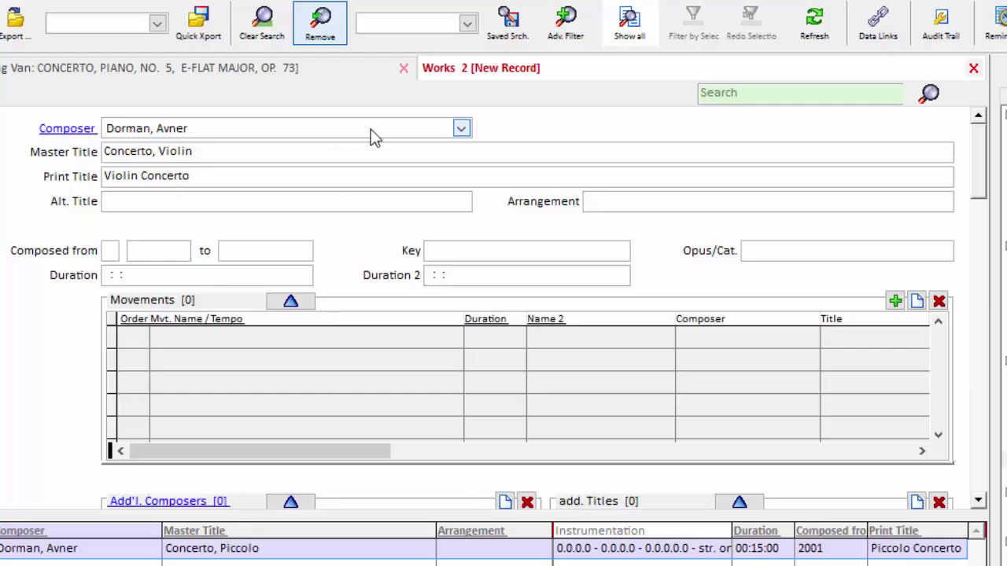
Step: Sort the Beethoven Works list by Master Title and jump to Nutcracker by typing 'nut'
{"action": "left_click", "coordinate": [131, 76]}
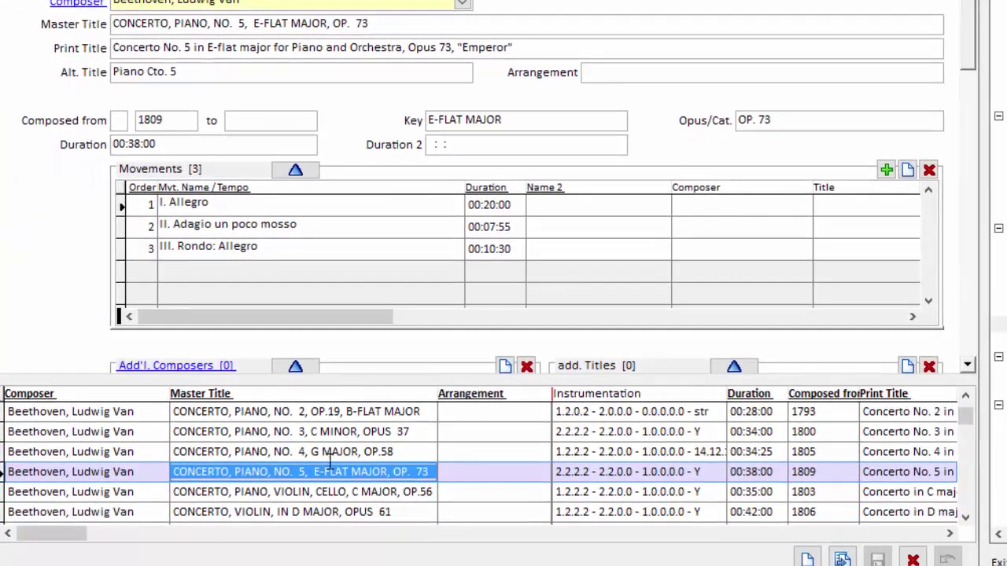
{"action": "left_click", "coordinate": [336, 401]}
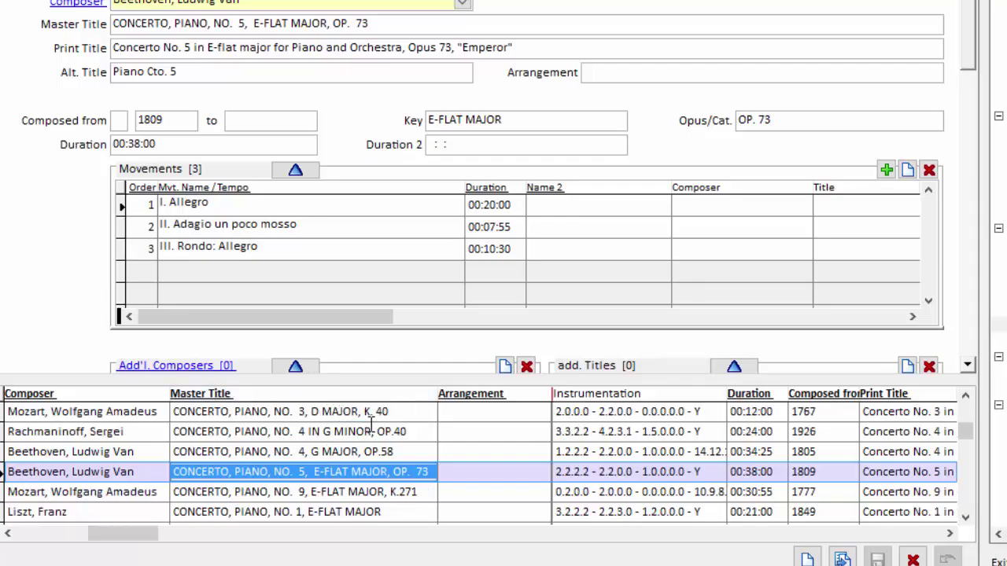
{"action": "type", "text": "nut"}
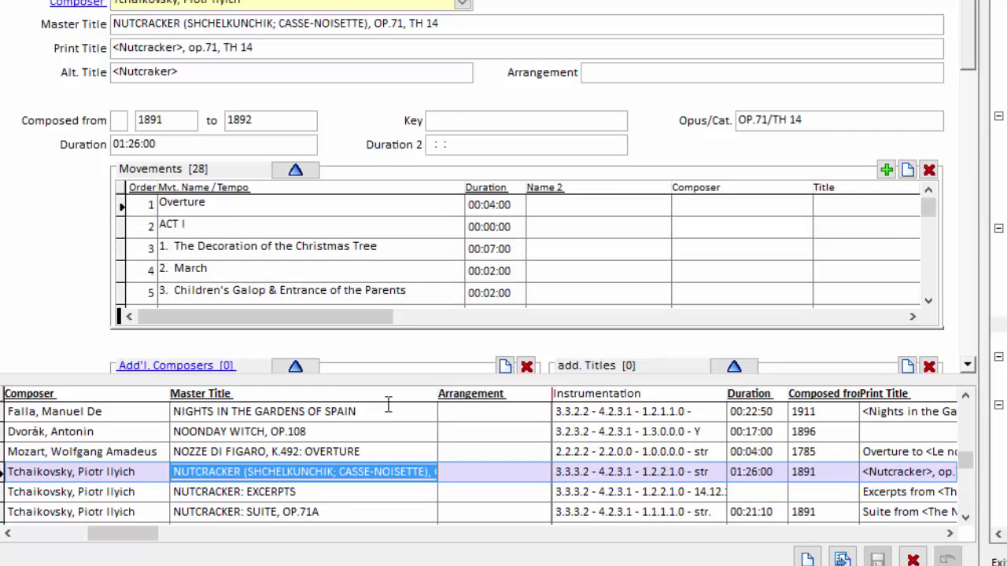
{"action": "scroll", "coordinate": [400, 405], "scroll_direction": "down", "scroll_amount": 1}
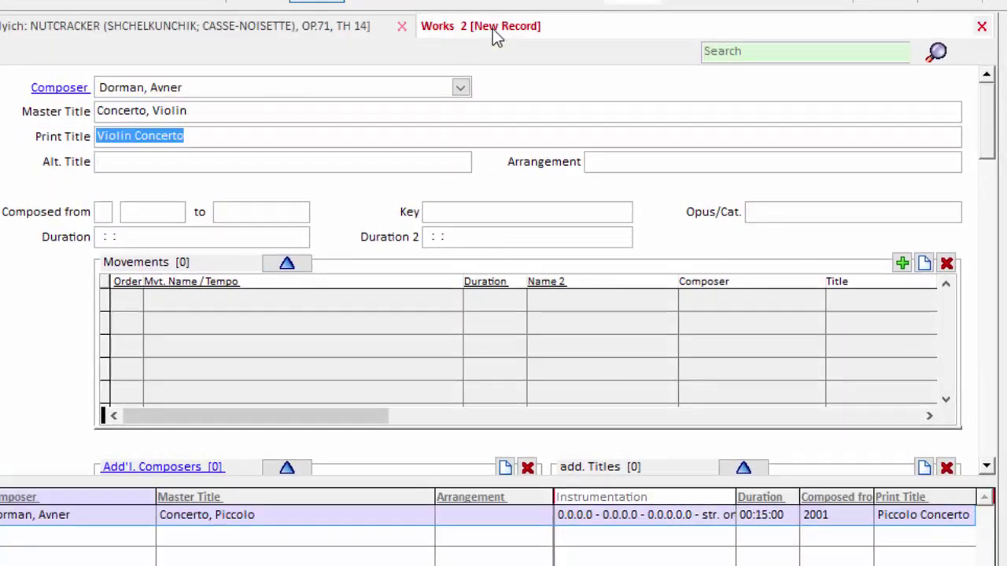
Step: Give the work alt. title 'Vln. Cto.', save it, and go to its Instrumentation page
{"action": "left_click", "coordinate": [236, 160]}
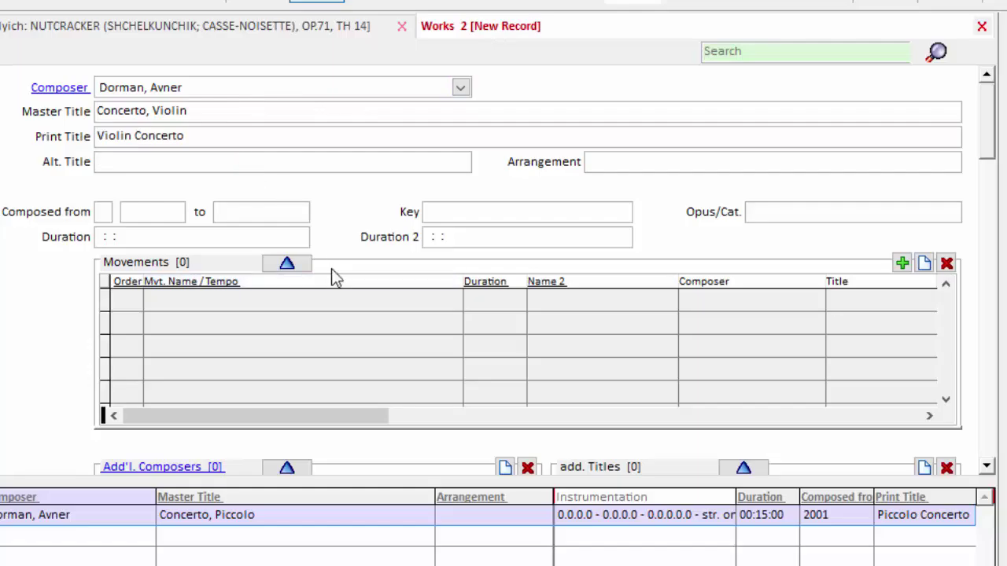
{"action": "type", "text": "Vln. Cto."}
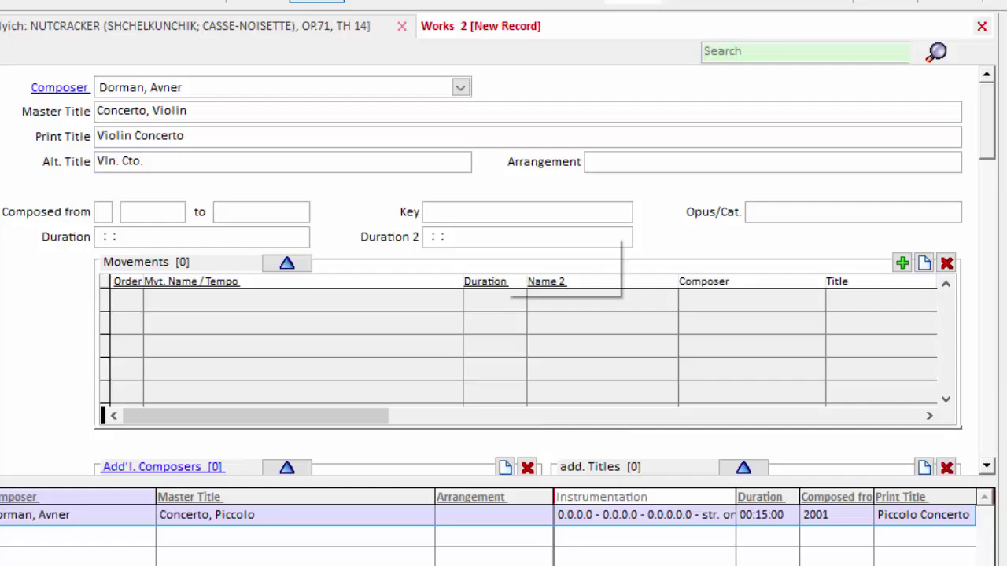
{"action": "key", "text": "ctrl+s"}
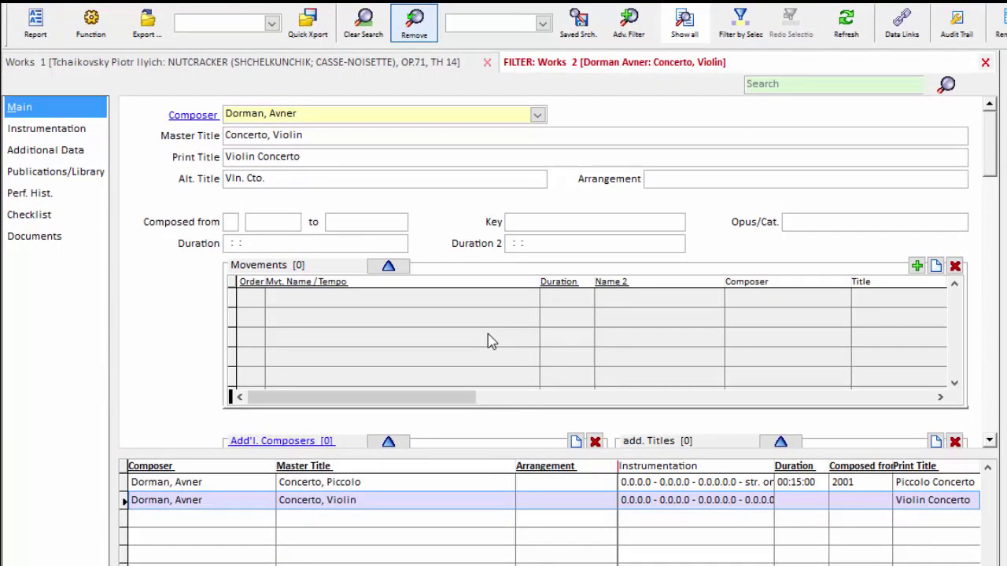
{"action": "left_click", "coordinate": [63, 142]}
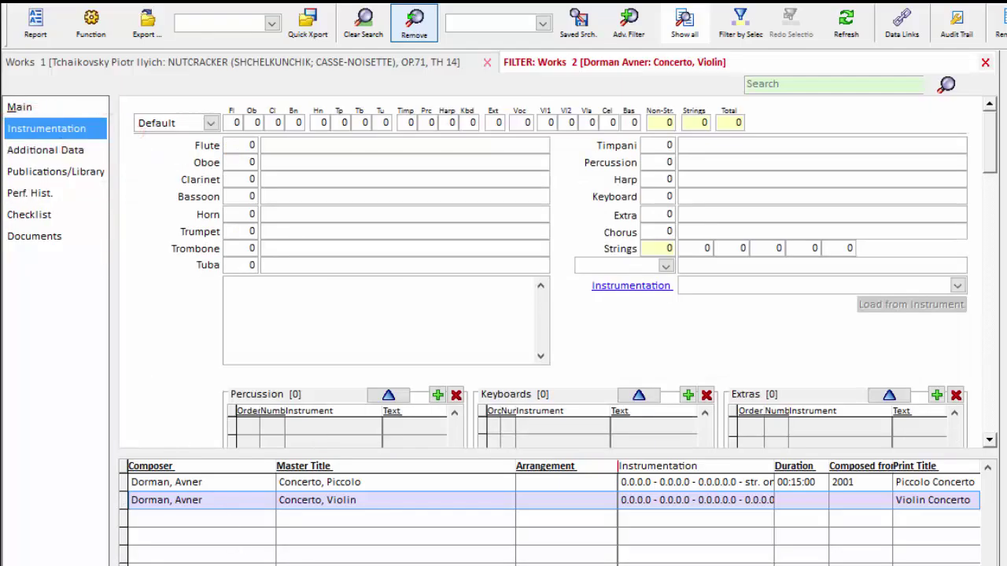
Step: Select the Violin Concerto's instrumentation line in Daniels' results, then return to OPAS
{"action": "key", "text": "alt+Tab"}
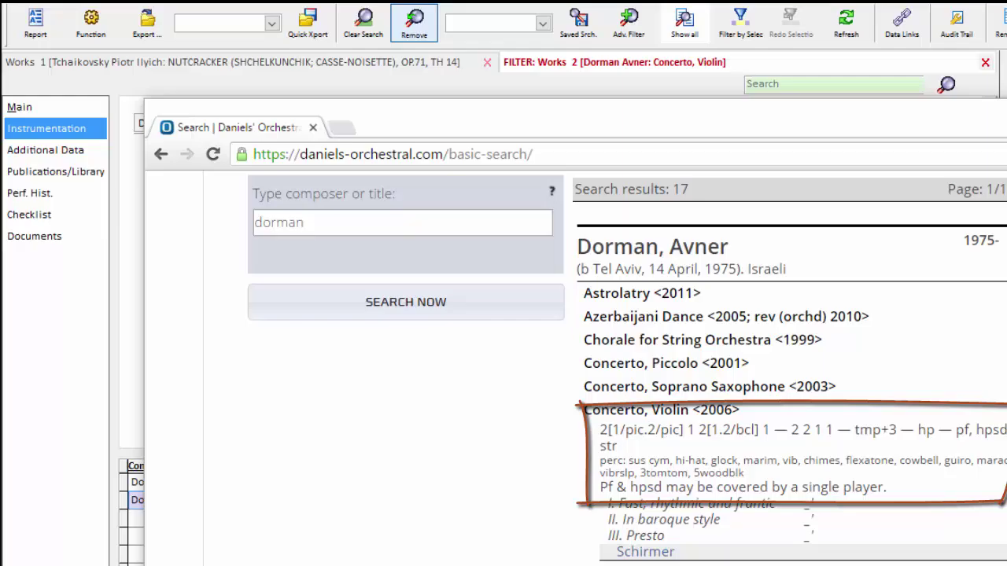
{"action": "left_click_drag", "start_coordinate": [599, 429], "coordinate": [633, 443]}
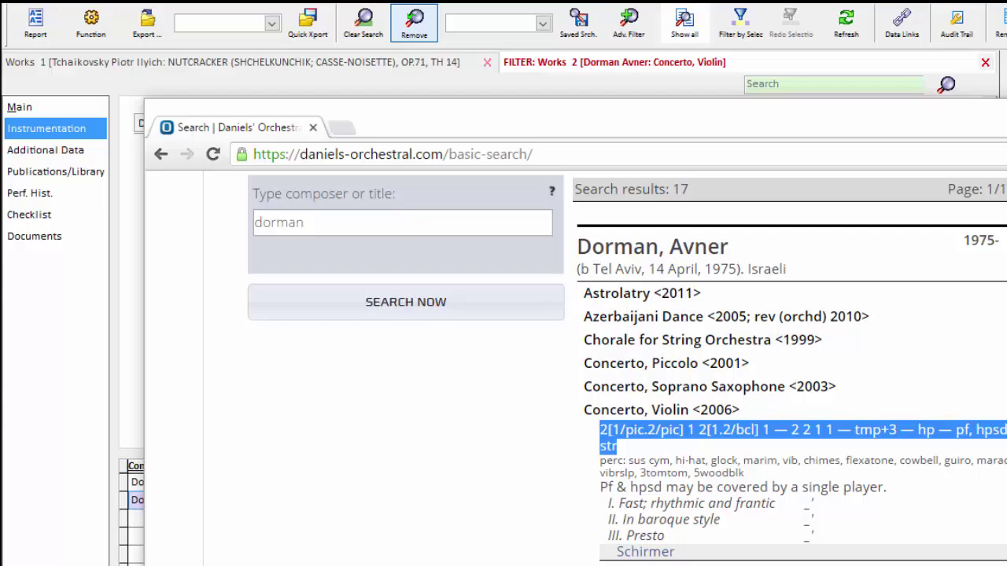
{"action": "left_click", "coordinate": [32, 554]}
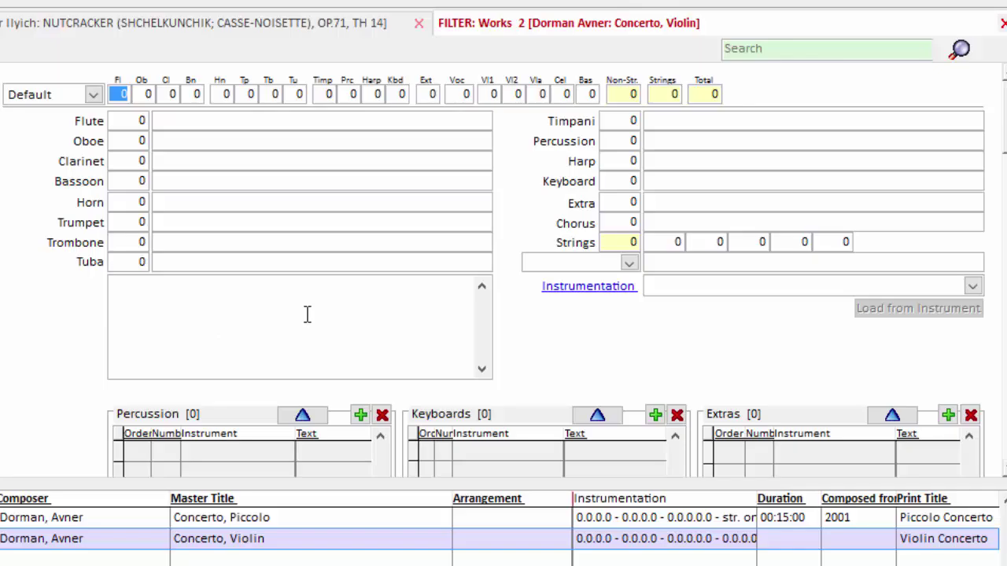
Step: Enter player counts from 2 flutes onward: winds 2.1.2.1, brass 2.2.1.1, timpani, 3 percussion, harp, keyboard
{"action": "type", "text": "2"}
{"action": "key", "text": "Tab"}
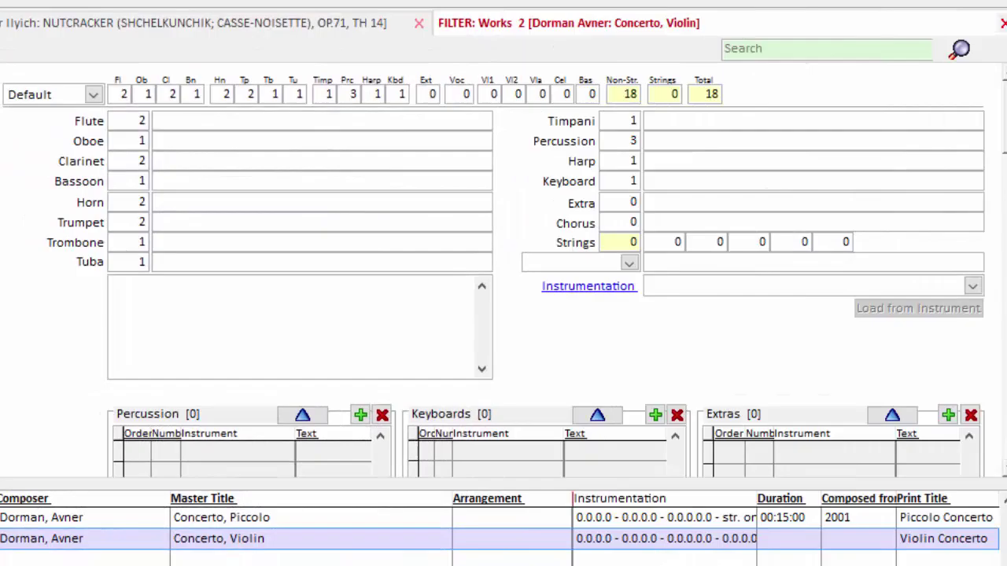
Step: Note the doublings: flute '1/pic.2/pic', clarinet '1, 2/bcl', and strings 'str.'
{"action": "left_click", "coordinate": [194, 116]}
{"action": "type", "text": "1/pic.2/pic"}
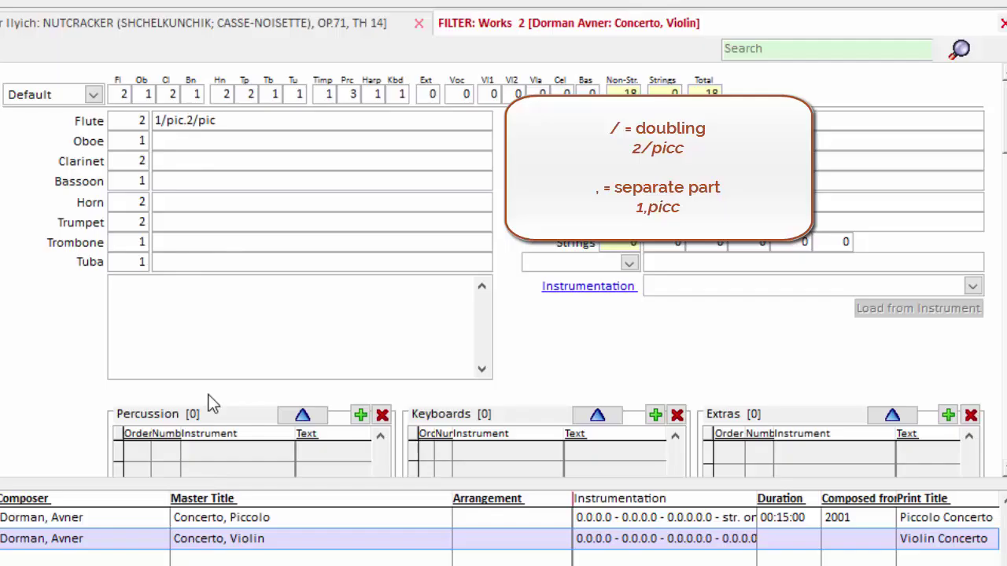
{"action": "type", "text": "1, bcl"}
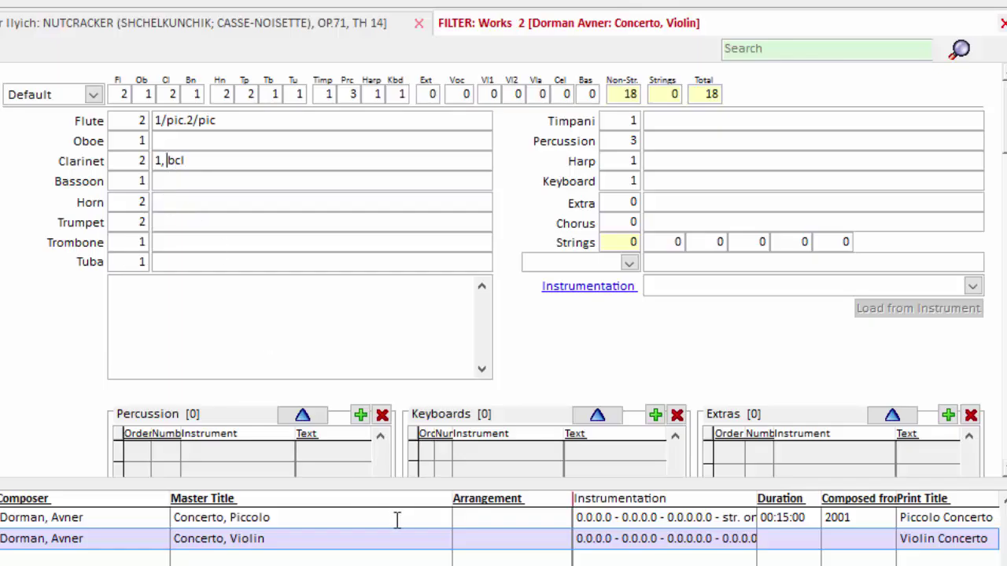
{"action": "type", "text": "2/"}
{"action": "key", "text": "Left"}
{"action": "key", "text": "Left"}
{"action": "key", "text": "Left"}
{"action": "key", "text": "Delete"}
{"action": "left_click", "coordinate": [696, 261]}
{"action": "type", "text": "str."}
Step: Try 'no strings' for the strings, revert to 'str.', and commit the 2.1.2.1 - 2.2.1.1 - 1.3.1.1.0 - str. summary
{"action": "left_click", "coordinate": [663, 245]}
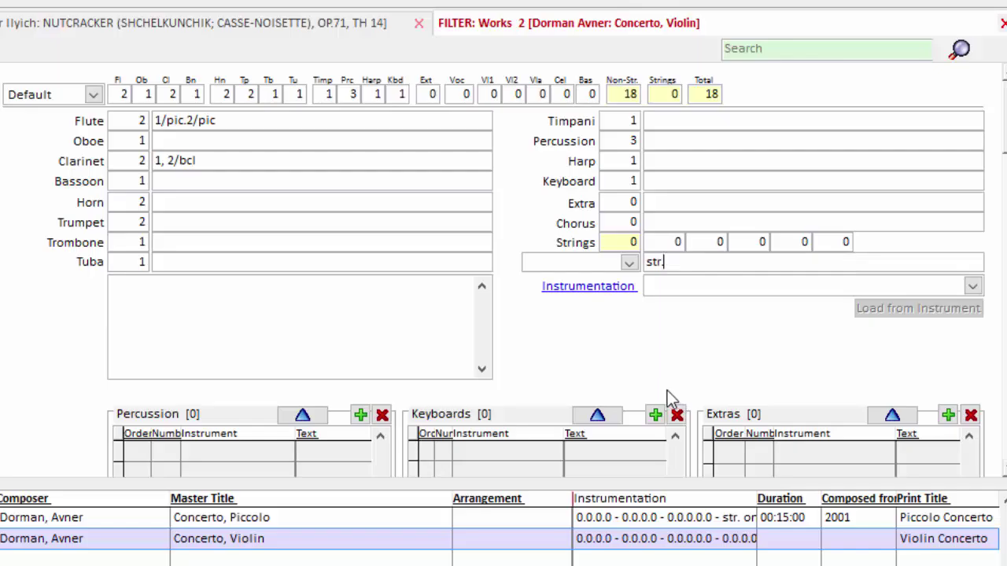
{"action": "key", "text": "ctrl+a"}
{"action": "type", "text": "no strings"}
{"action": "key", "text": "ctrl+a"}
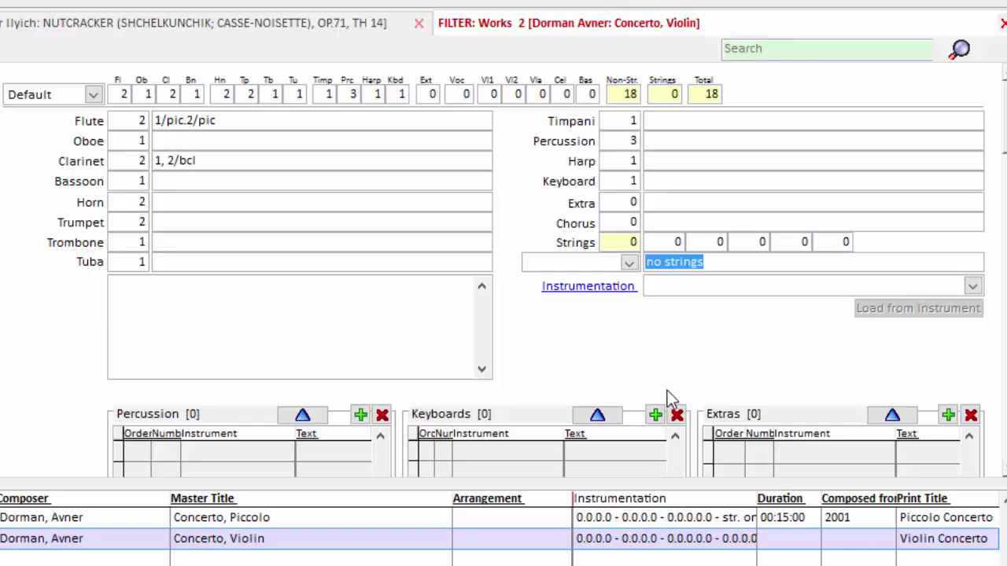
{"action": "type", "text": "str."}
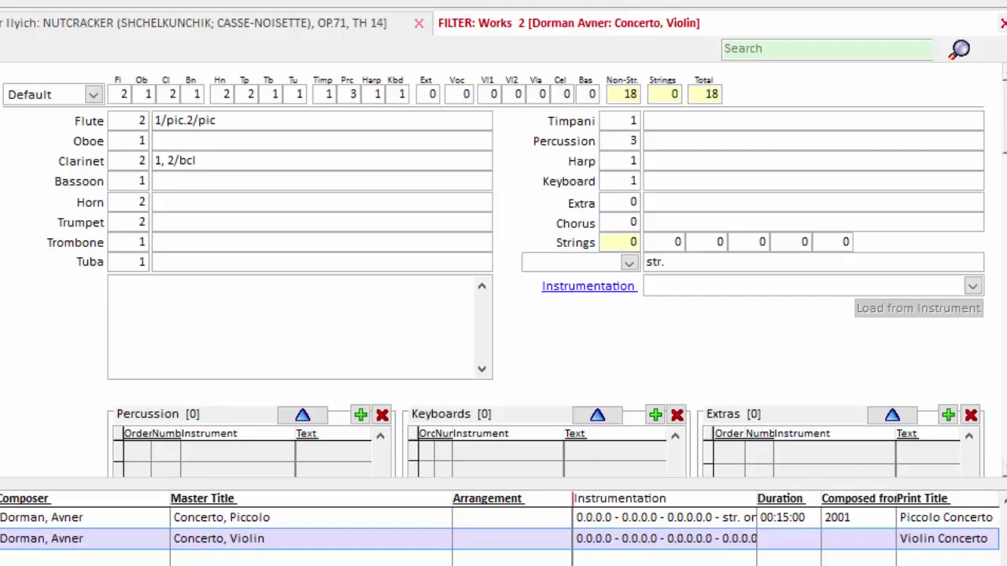
{"action": "left_click", "coordinate": [85, 538]}
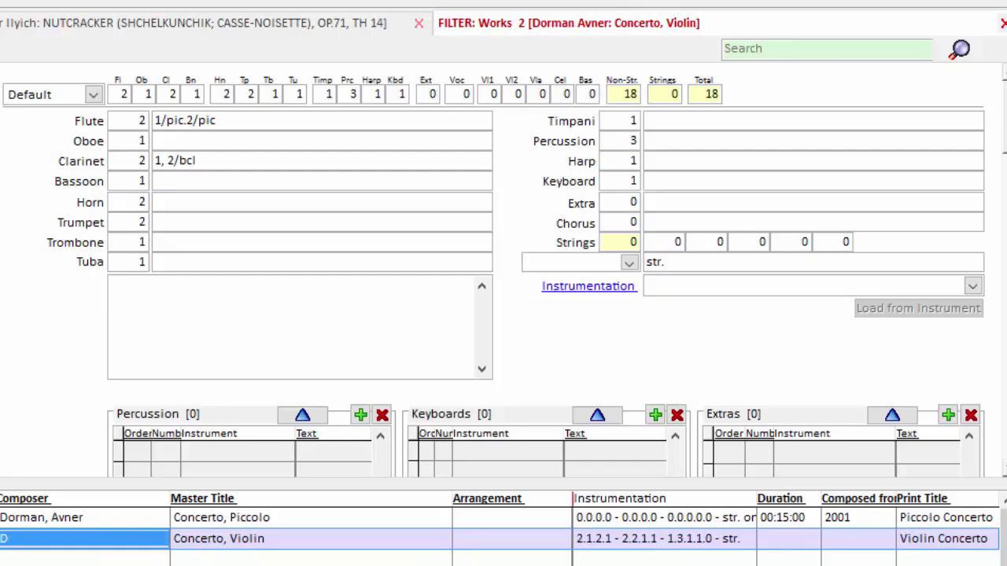
Step: Select the Violin Concerto's percussion list in Daniels' results, then check the 3 percussion players in OPAS
{"action": "left_click_drag", "start_coordinate": [1006, 354], "coordinate": [780, 64]}
{"action": "left_click_drag", "start_coordinate": [625, 475], "coordinate": [478, 452]}
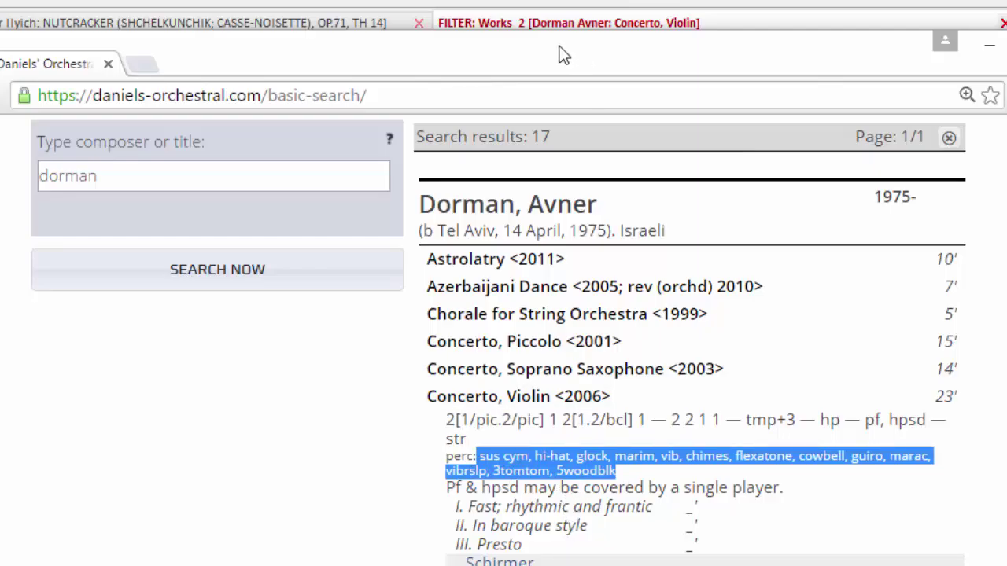
{"action": "left_click_drag", "start_coordinate": [559, 55], "coordinate": [1006, 338]}
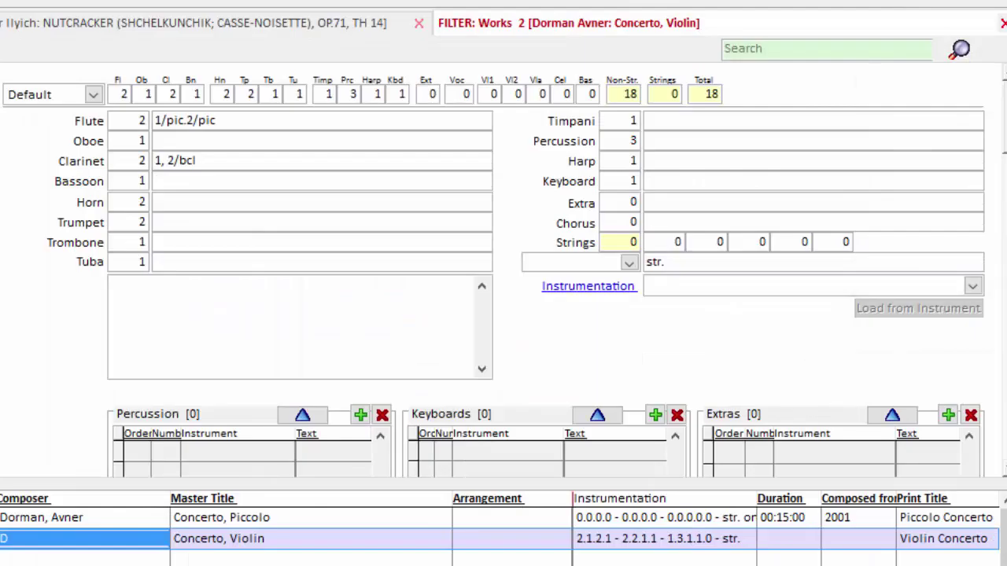
{"action": "left_click", "coordinate": [627, 140]}
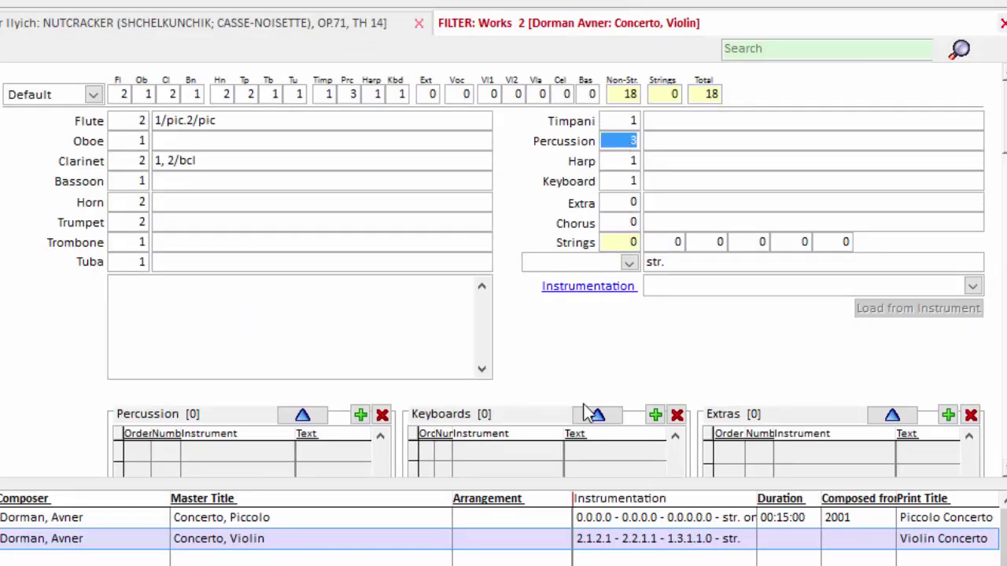
Step: Scroll down to the empty Percussion grid and place the cursor in it
{"action": "scroll", "coordinate": [512, 344], "scroll_direction": "down", "scroll_amount": 2}
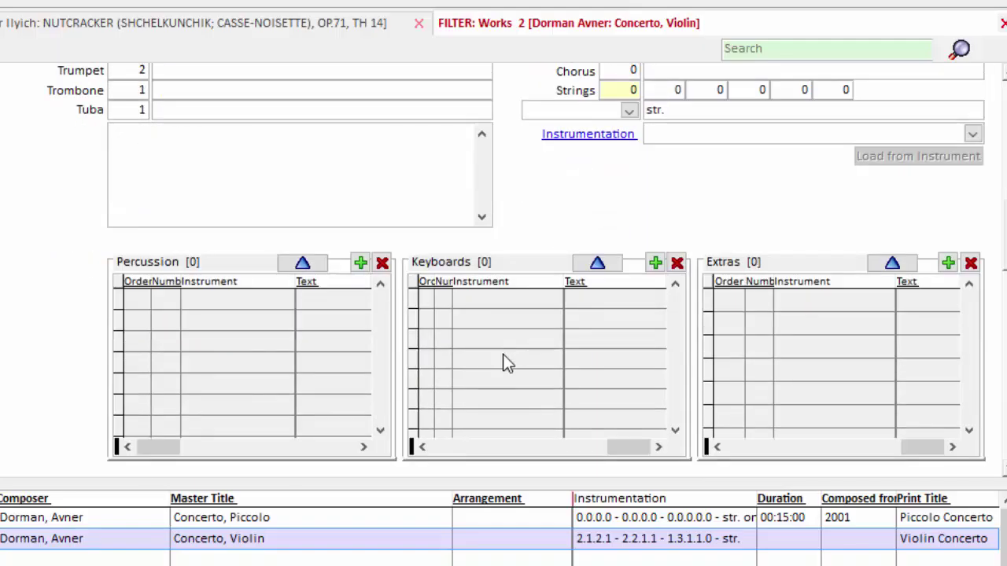
{"action": "left_click", "coordinate": [185, 350]}
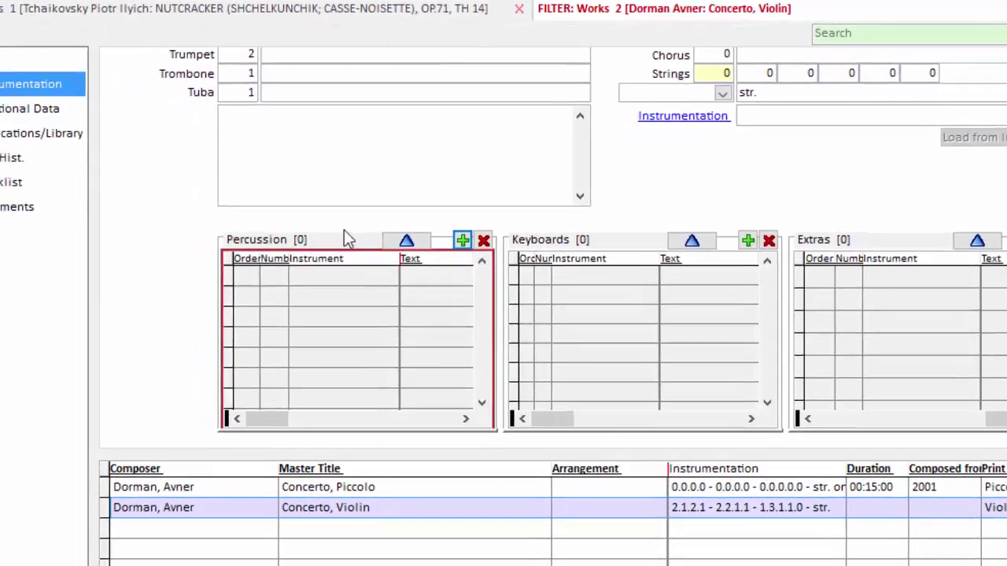
Step: Add Suspended Cymbal to the Percussion grid by searching for 'sus'
{"action": "left_click", "coordinate": [360, 262]}
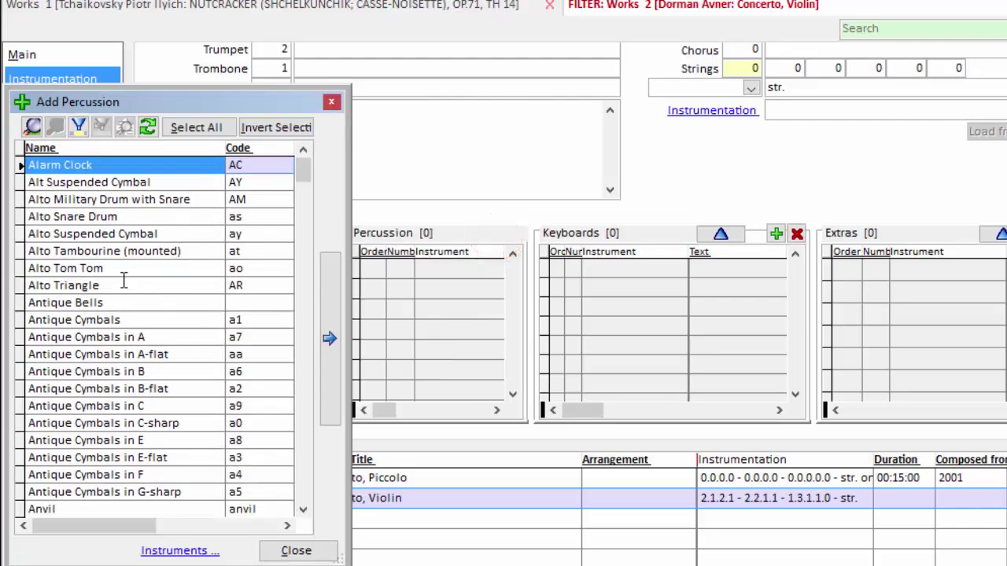
{"action": "type", "text": "sus"}
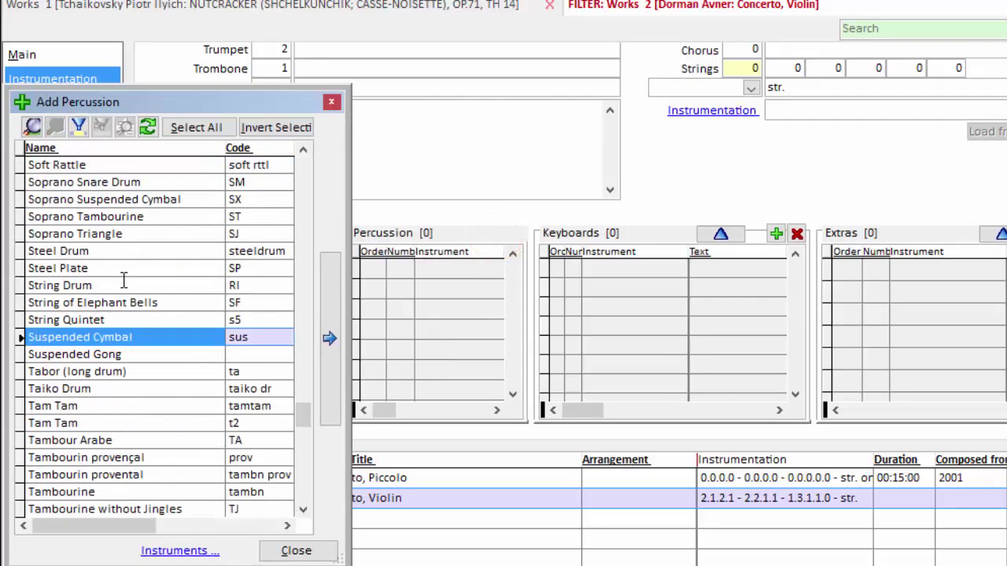
{"action": "left_click", "coordinate": [330, 340]}
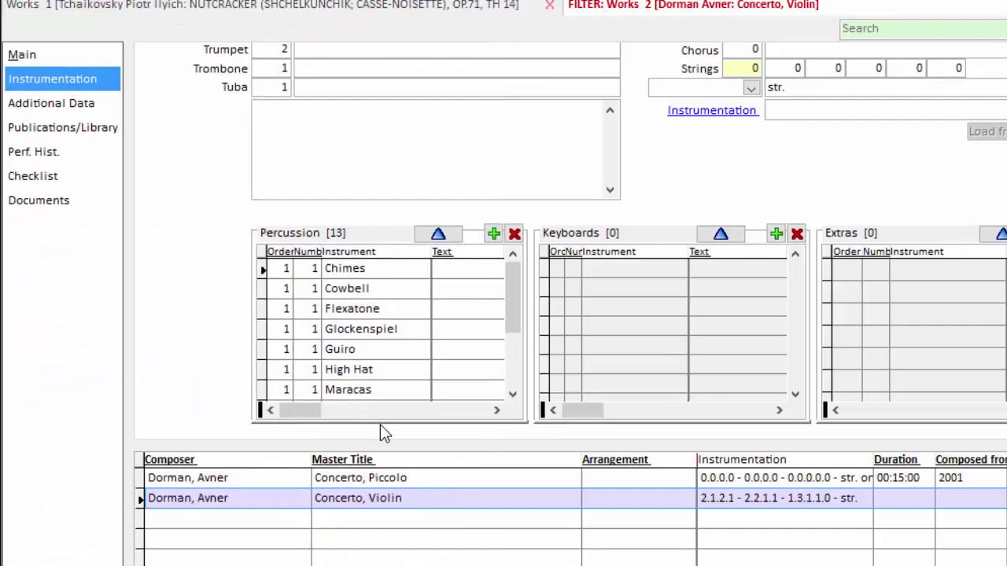
Step: Set the order value of both Guiro and High Hat to 1 in the percussion grid
{"action": "left_click", "coordinate": [269, 270]}
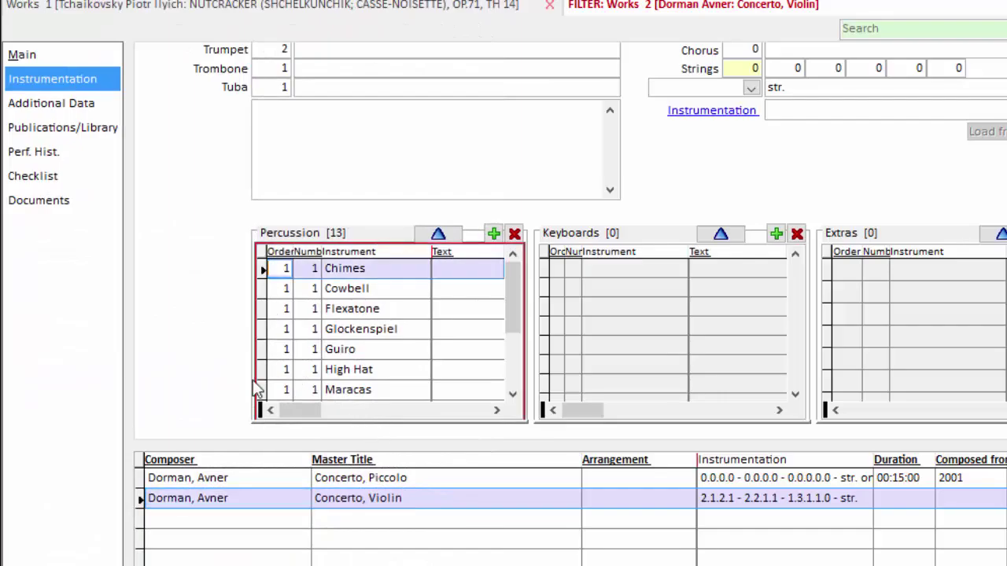
{"action": "key", "text": "Tab"}
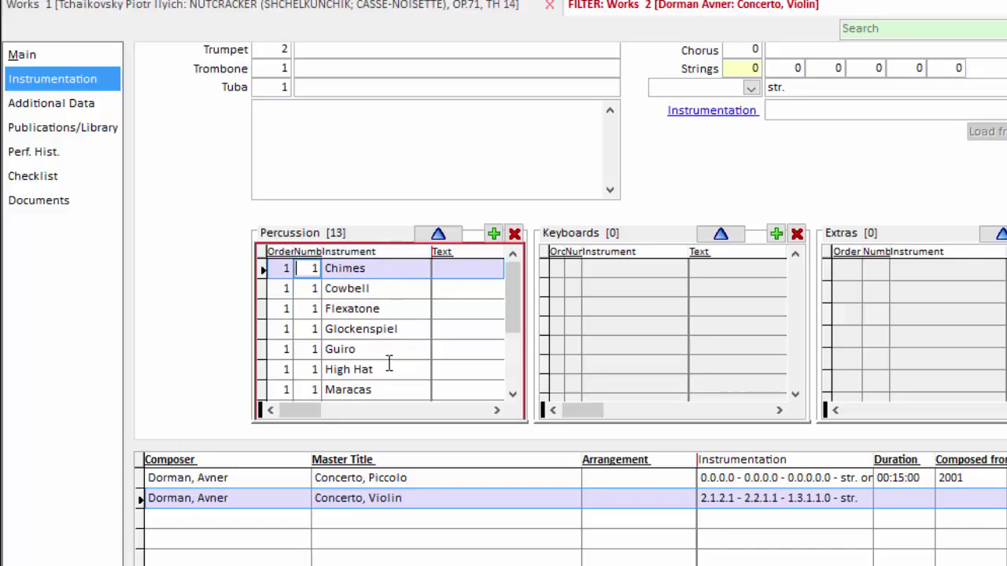
{"action": "left_click", "coordinate": [275, 290]}
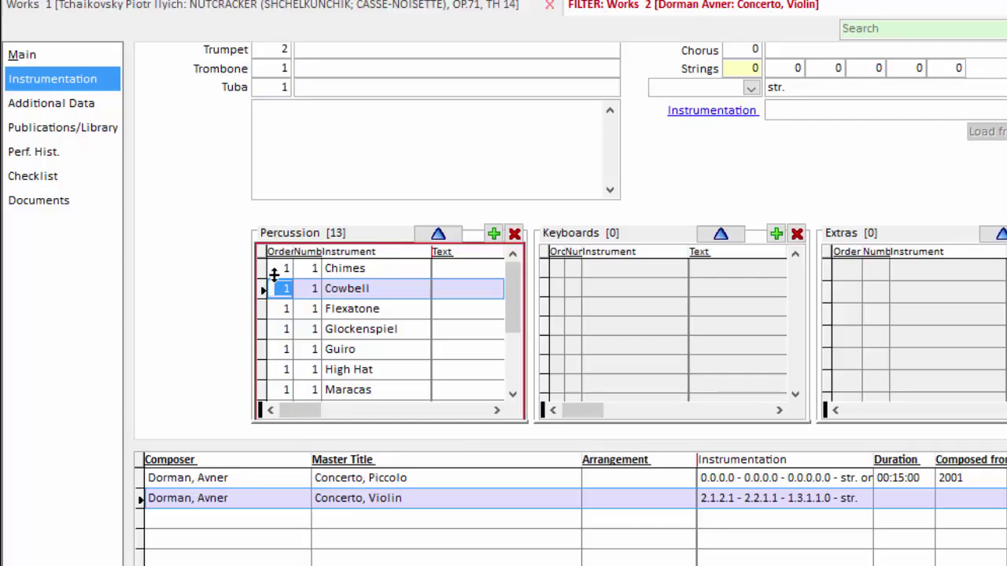
{"action": "left_click", "coordinate": [277, 351]}
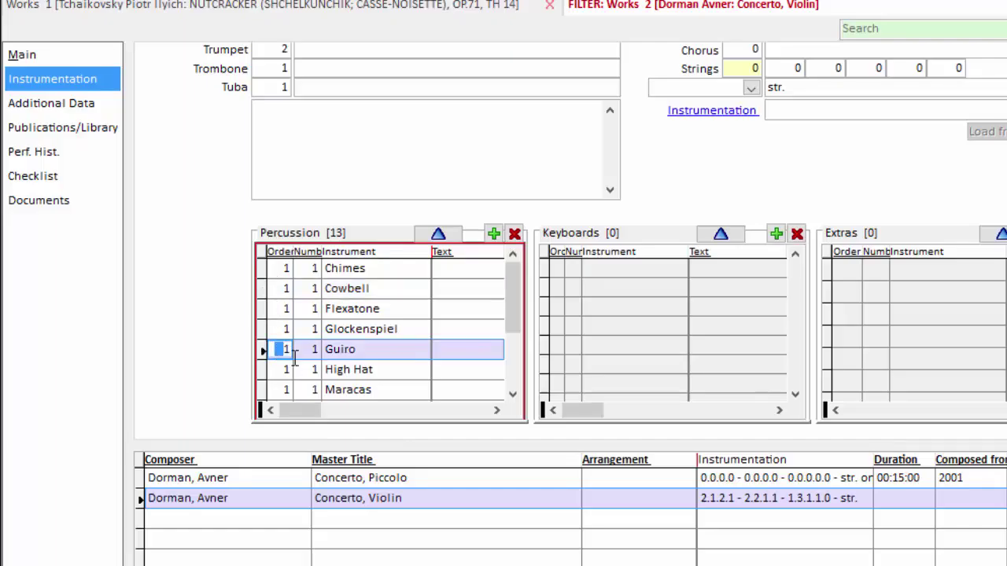
{"action": "type", "text": "2"}
{"action": "left_click", "coordinate": [272, 370]}
{"action": "type", "text": "2"}
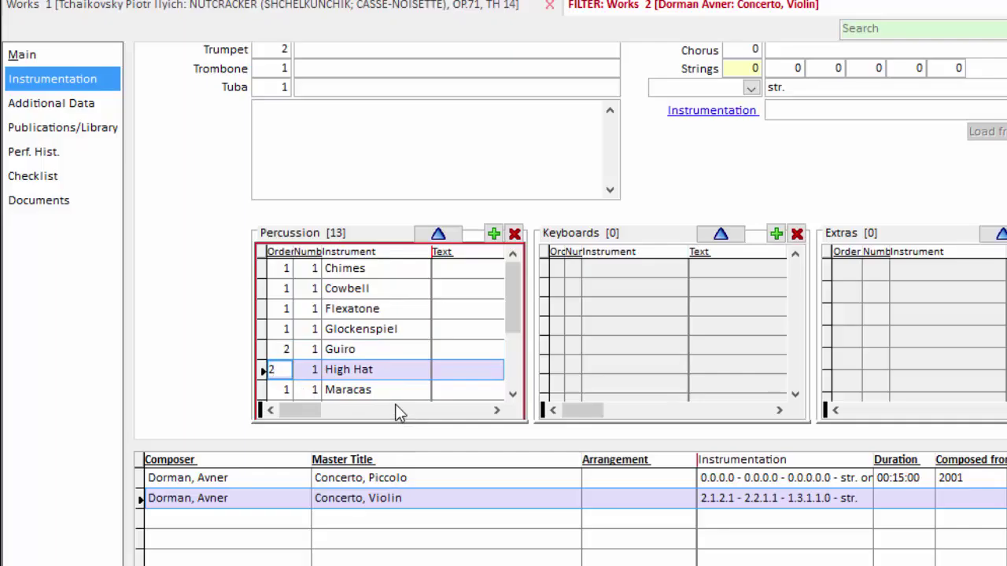
{"action": "key", "text": "Tab"}
{"action": "left_click", "coordinate": [282, 351]}
{"action": "type", "text": "1"}
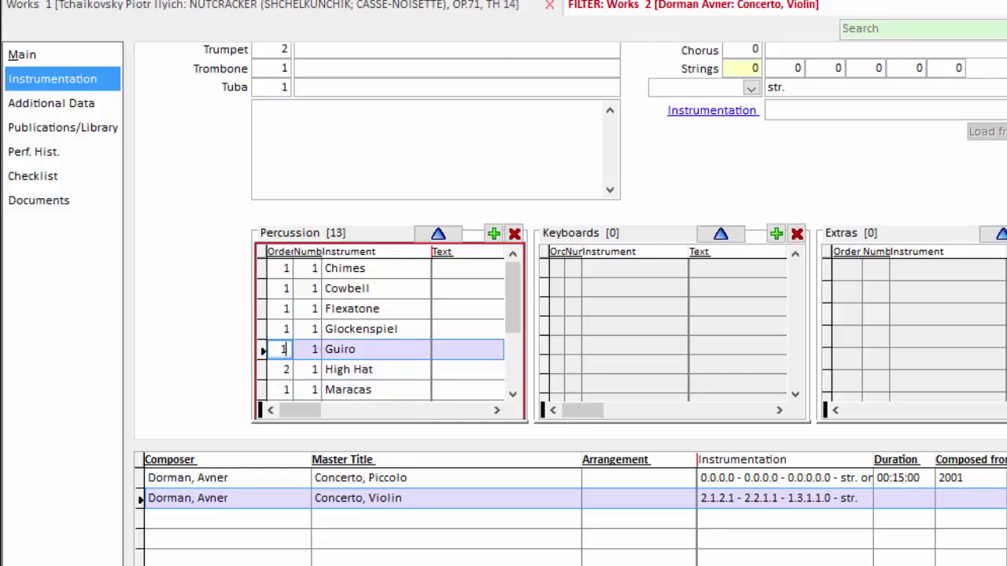
{"action": "left_click", "coordinate": [277, 370]}
{"action": "type", "text": "1"}
Step: Scroll the percussion list and cross-check it against the Daniels listing for the concerto
{"action": "scroll", "coordinate": [384, 306], "scroll_direction": "down", "scroll_amount": 1}
{"action": "scroll", "coordinate": [385, 301], "scroll_direction": "down", "scroll_amount": 1}
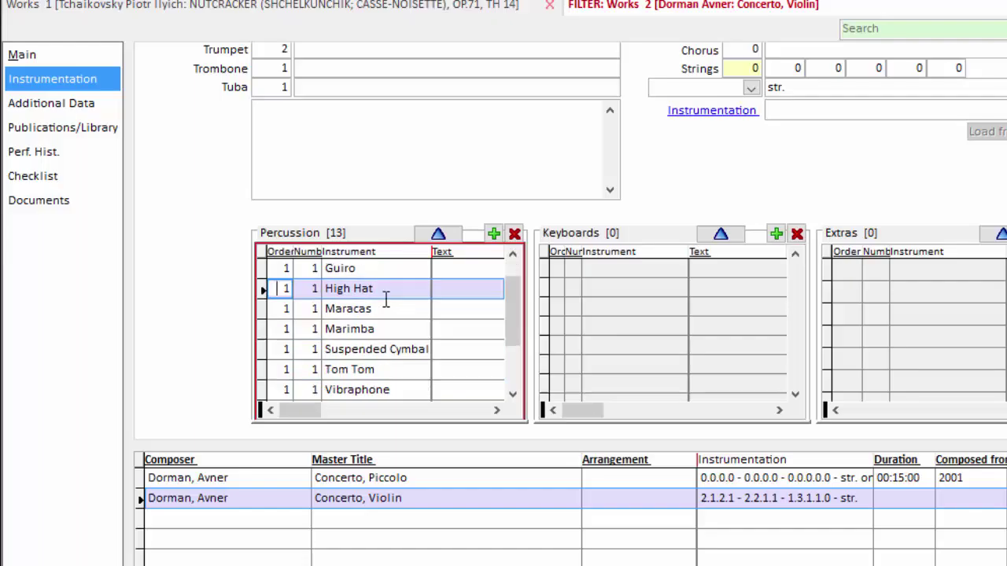
{"action": "key", "text": "alt+Tab"}
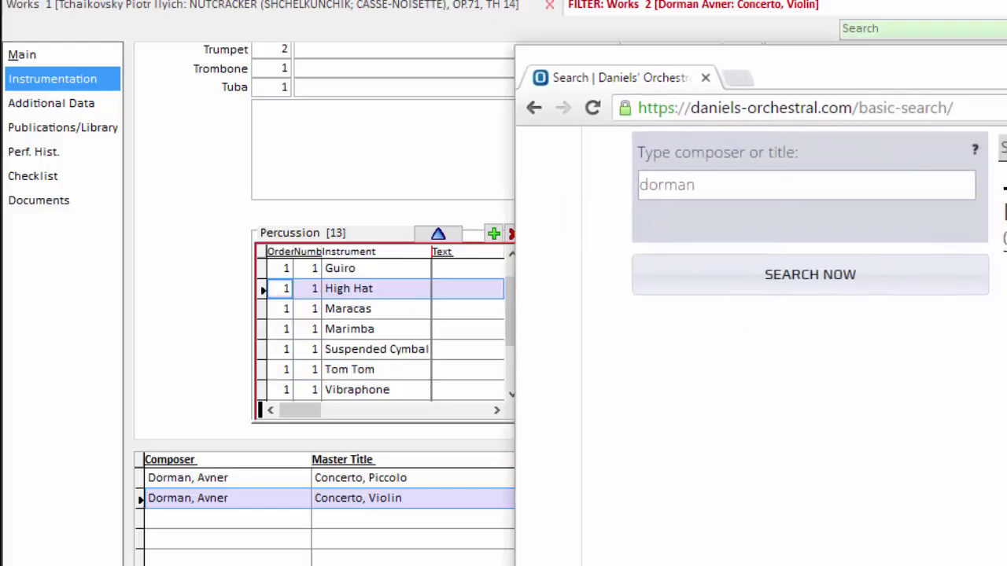
{"action": "left_click", "coordinate": [790, 397]}
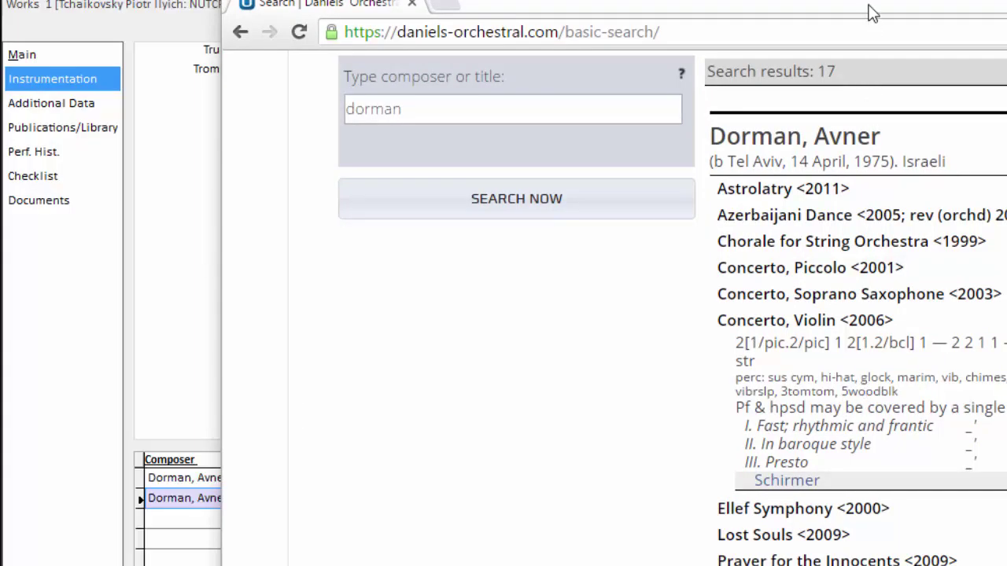
{"action": "left_click_drag", "start_coordinate": [868, 11], "coordinate": [881, 26]}
{"action": "key", "text": "alt+Tab"}
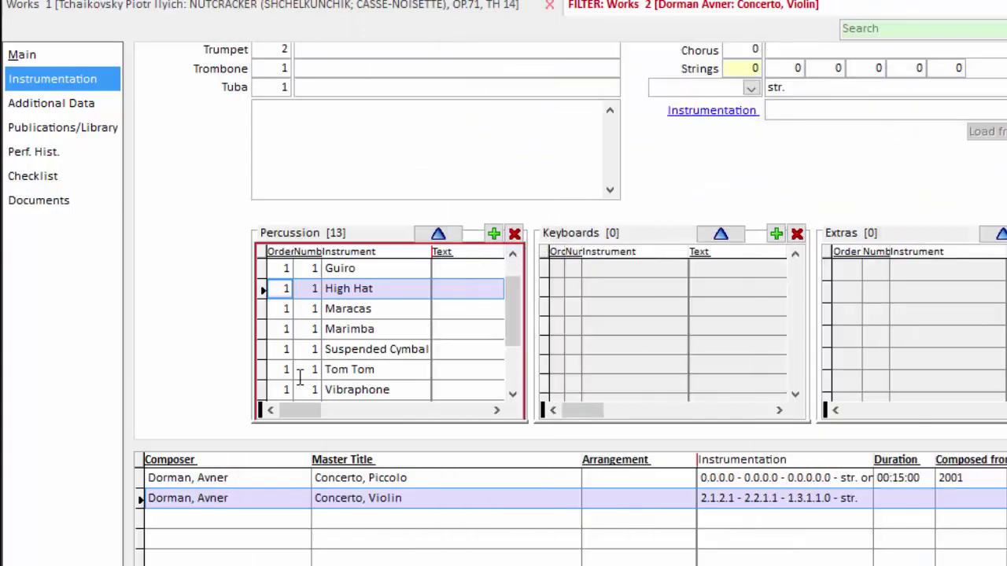
Step: Set the Tom Tom count to 3 and the Wood Block count to 5
{"action": "left_click", "coordinate": [301, 331]}
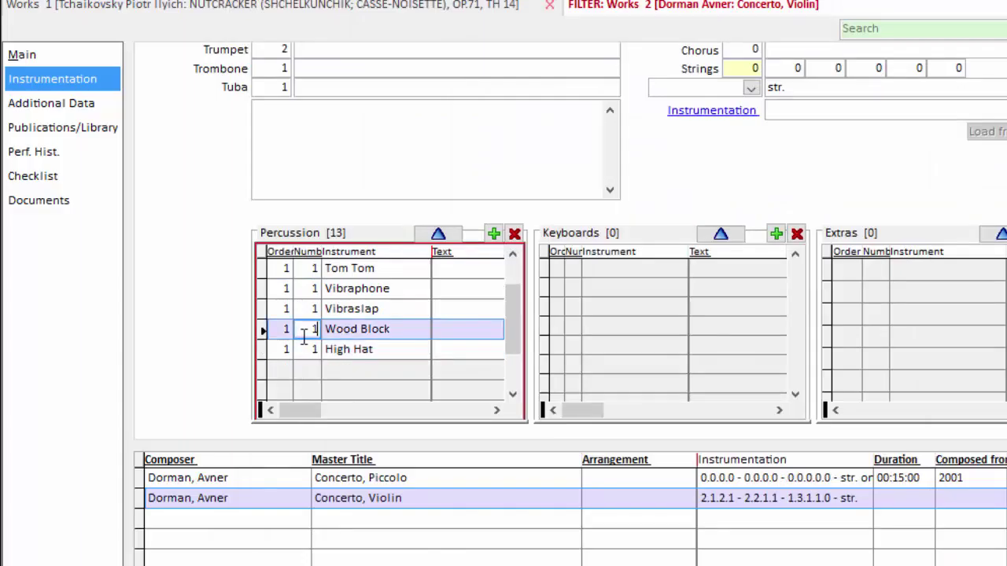
{"action": "left_click", "coordinate": [305, 330]}
{"action": "left_click", "coordinate": [305, 268]}
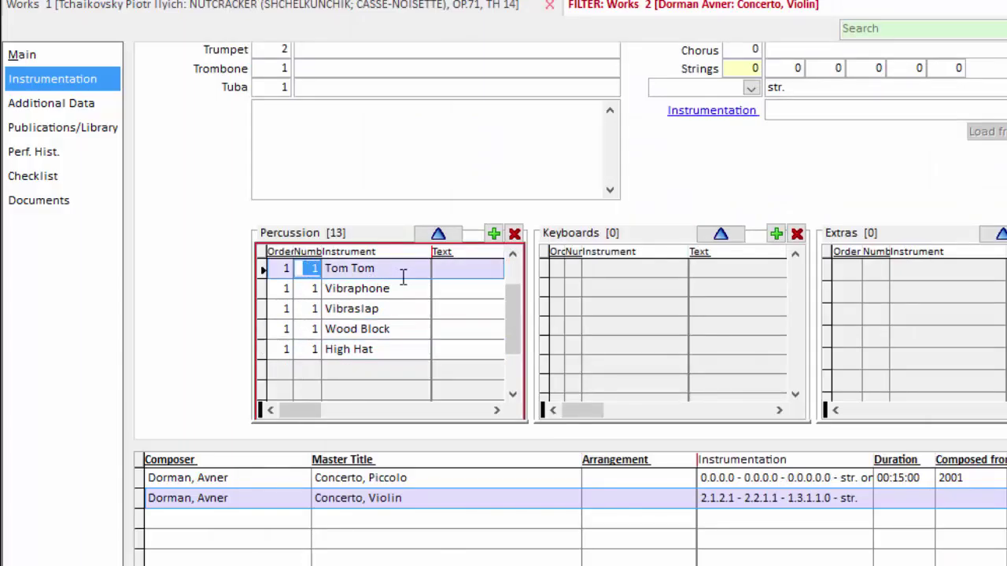
{"action": "type", "text": "3"}
{"action": "left_click", "coordinate": [299, 330]}
{"action": "left_click", "coordinate": [329, 334]}
{"action": "type", "text": "5"}
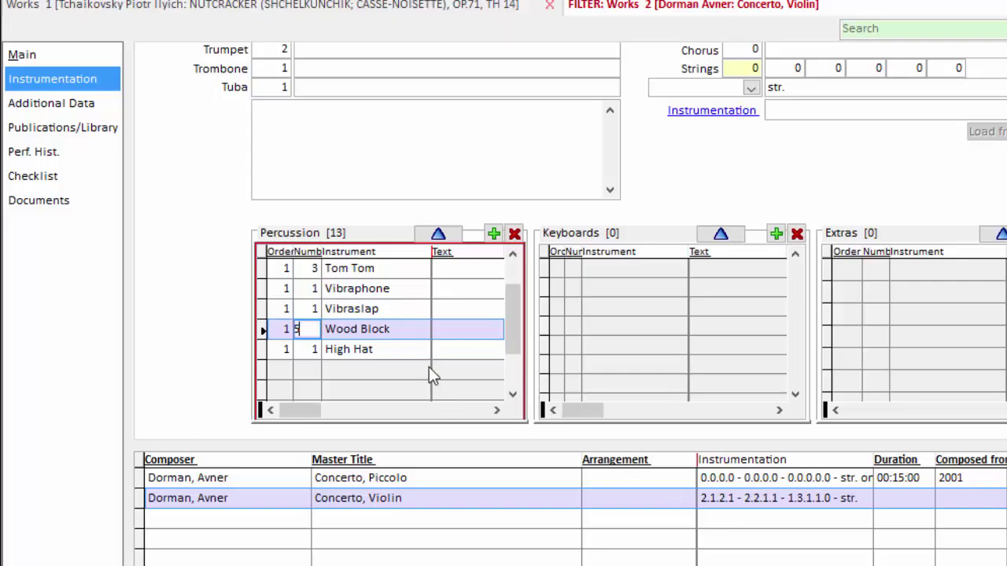
{"action": "left_click", "coordinate": [432, 370]}
{"action": "scroll", "coordinate": [429, 350], "scroll_direction": "up", "scroll_amount": 1}
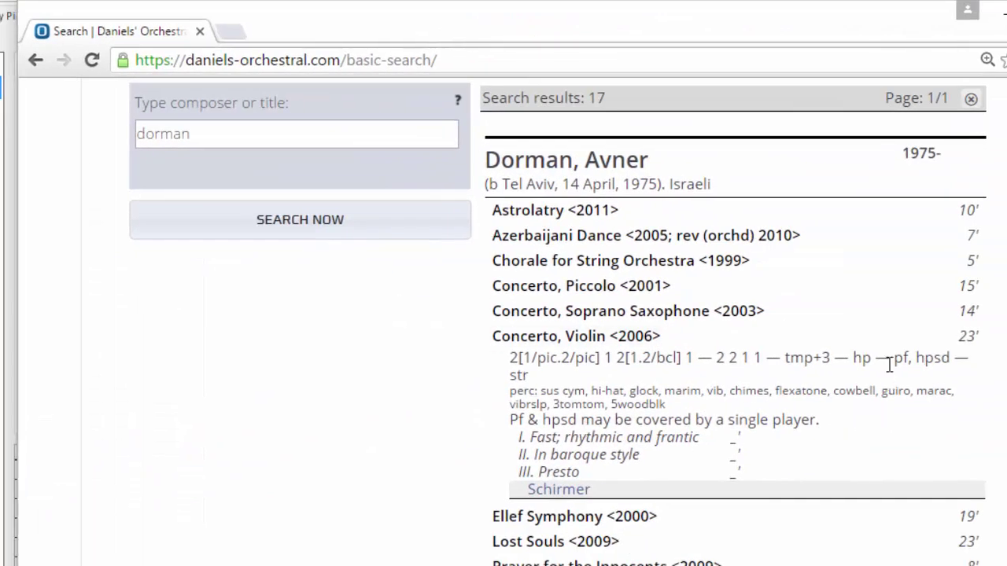
{"action": "left_click_drag", "start_coordinate": [894, 360], "coordinate": [950, 358]}
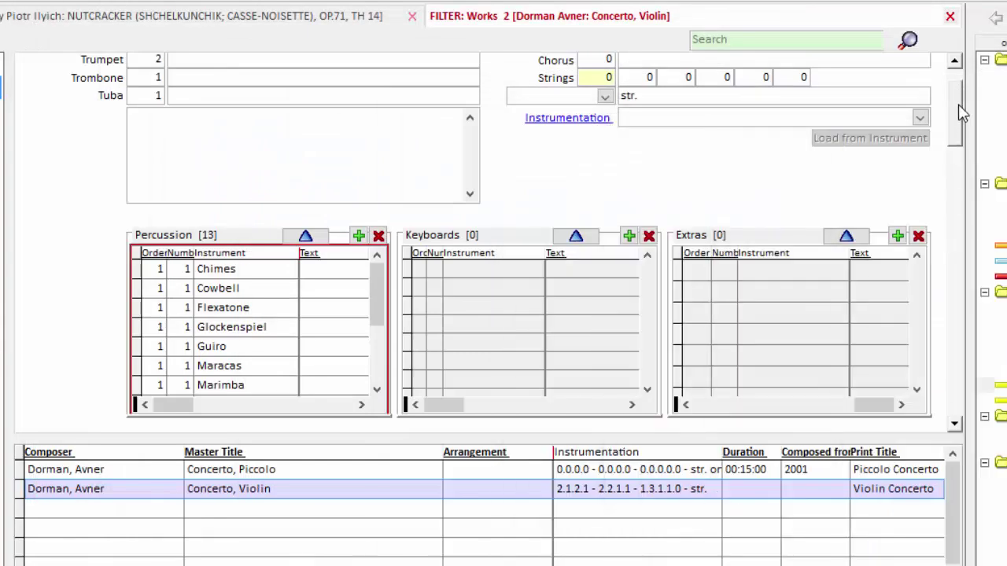
{"action": "scroll", "coordinate": [958, 115], "scroll_direction": "up", "scroll_amount": 3}
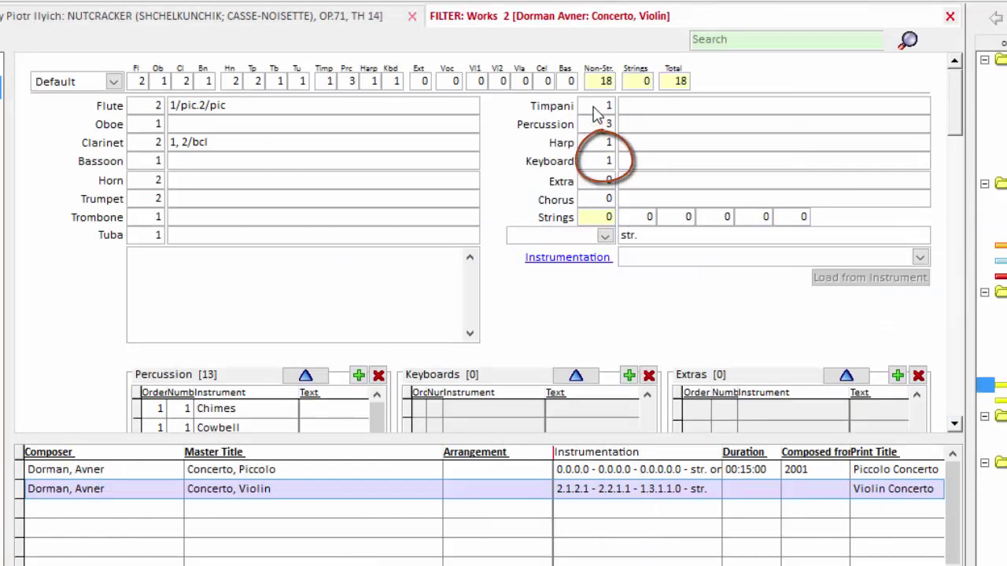
{"action": "left_click", "coordinate": [604, 162]}
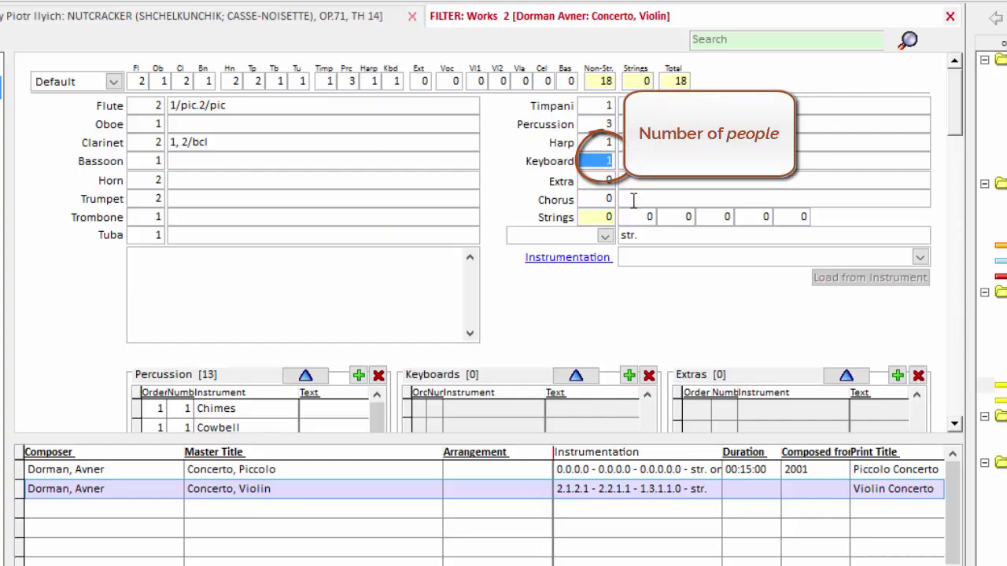
{"action": "left_click", "coordinate": [955, 425]}
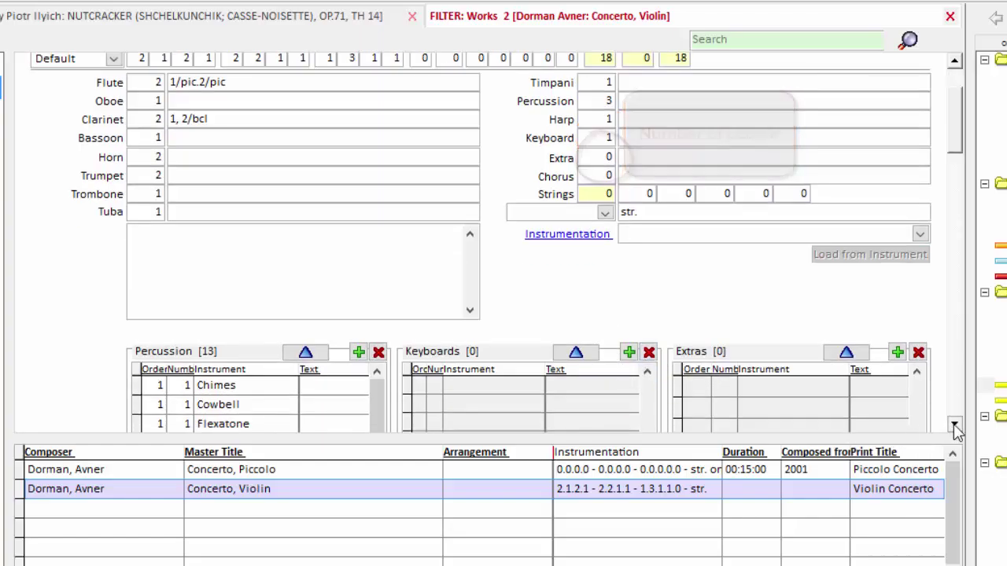
{"action": "scroll", "coordinate": [954, 429], "scroll_direction": "down", "scroll_amount": 4}
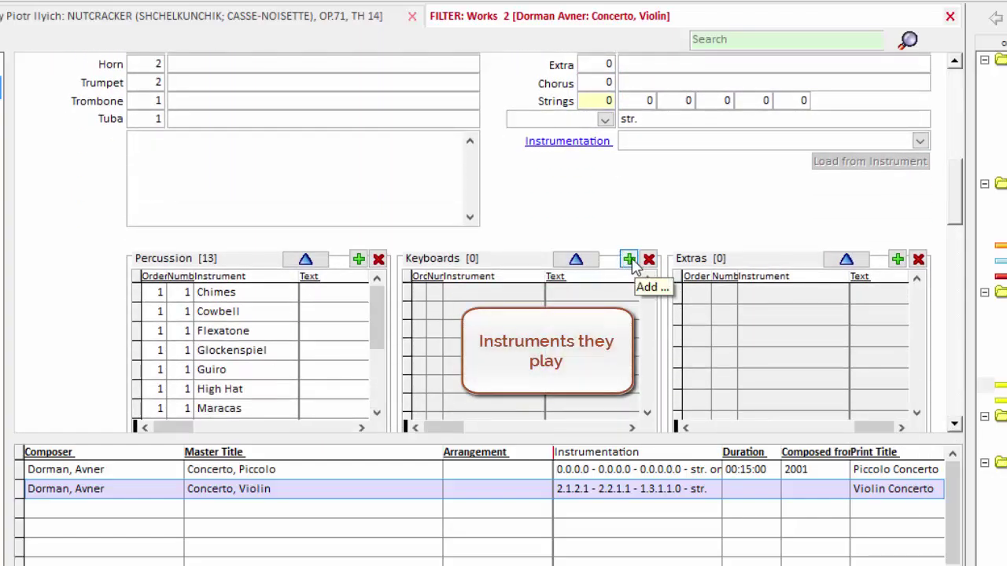
Step: Add Harpsichord and Piano to the Keyboards grid and begin Harpsichord's 'dbls. piano' note
{"action": "left_click", "coordinate": [631, 260]}
{"action": "key", "text": "h"}
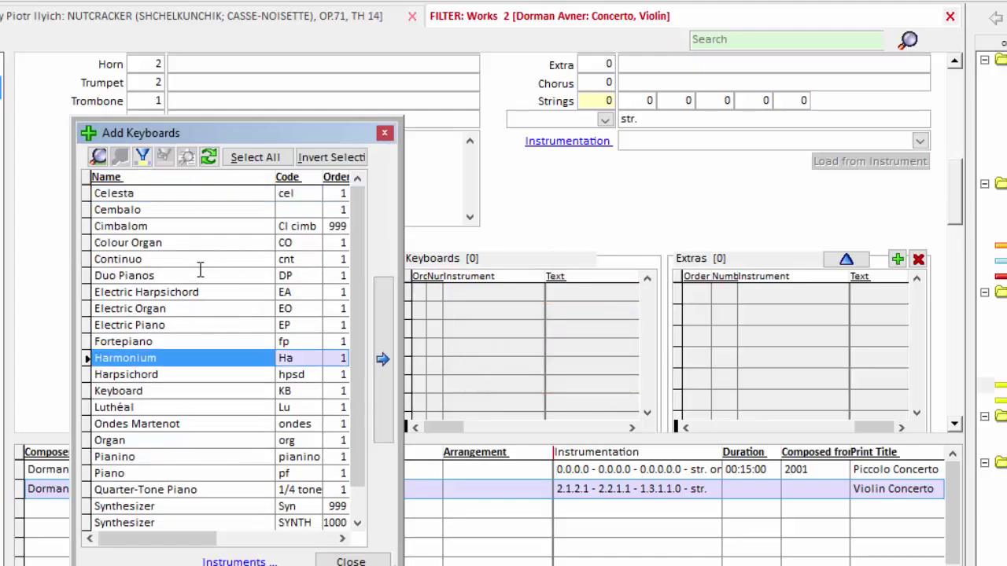
{"action": "key", "text": "Down"}
{"action": "key", "text": "Return"}
{"action": "key", "text": "p"}
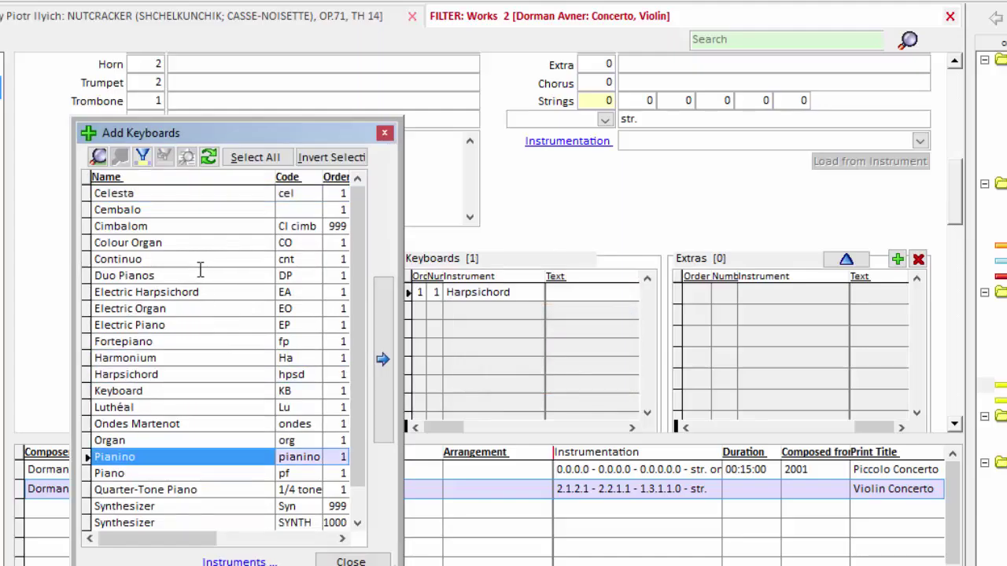
{"action": "key", "text": "Down"}
{"action": "key", "text": "Return"}
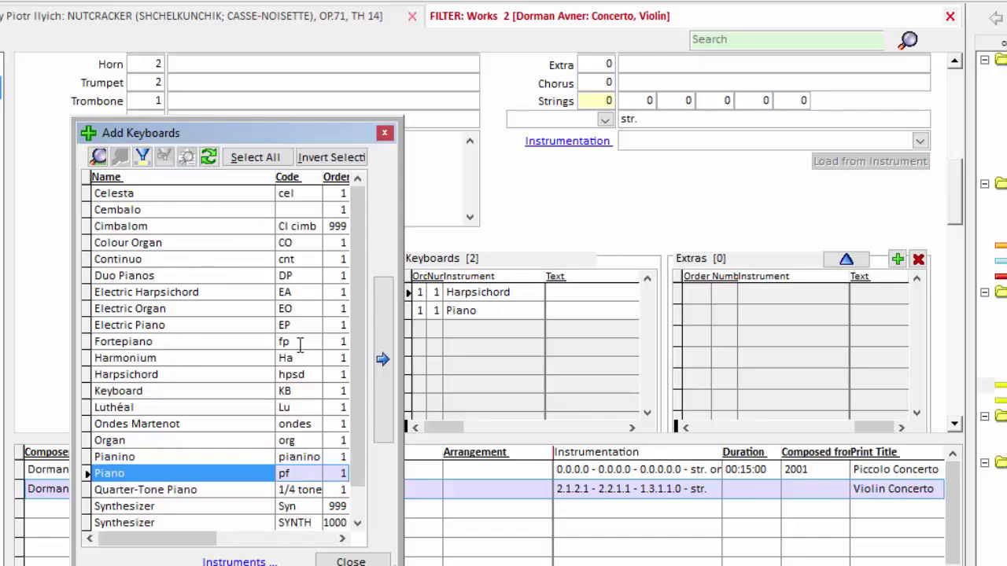
{"action": "left_click", "coordinate": [368, 561]}
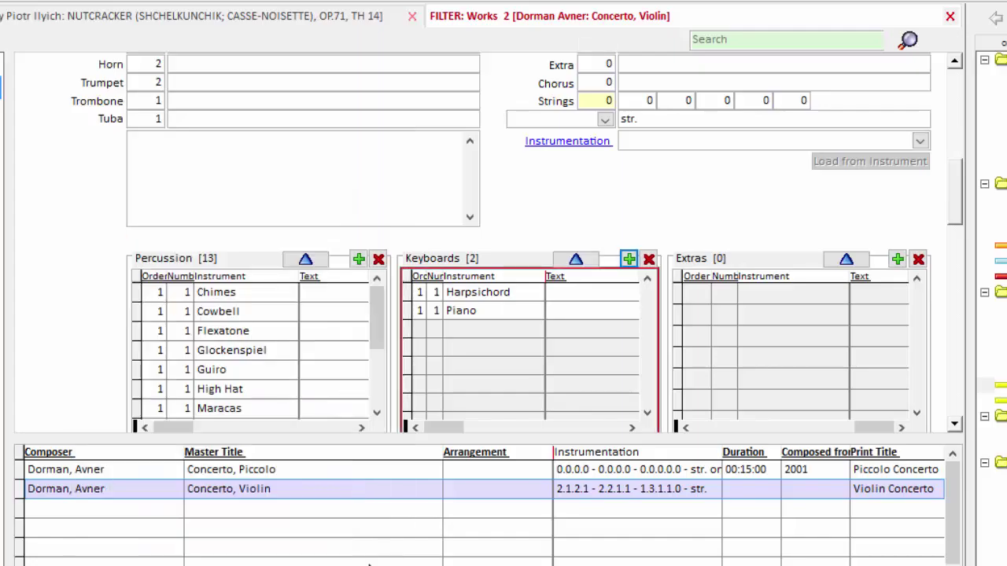
{"action": "left_click", "coordinate": [592, 288]}
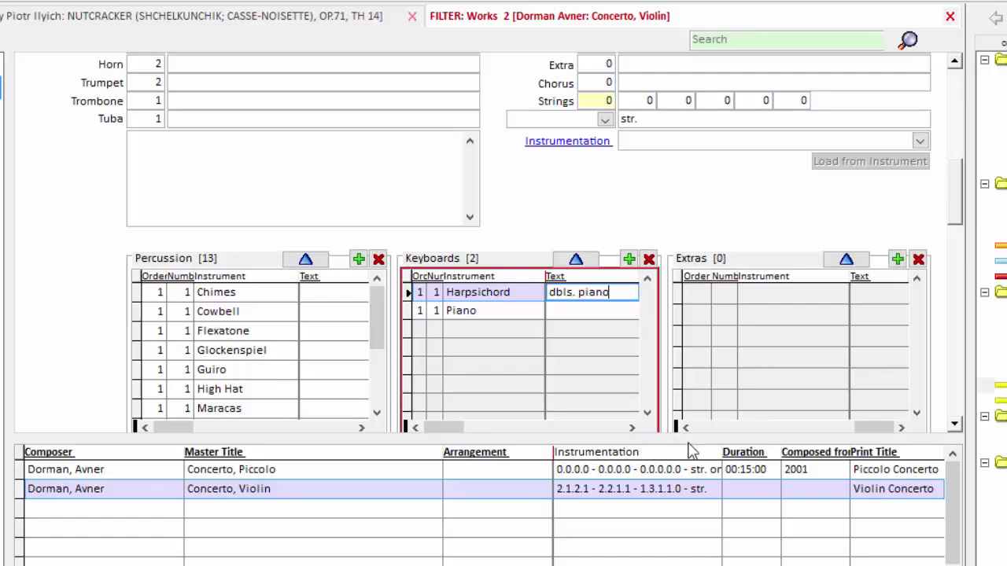
Step: Commit Harpsichord's 'dbls. piano' note and bring the Daniels listing back to the front
{"action": "left_click", "coordinate": [66, 489]}
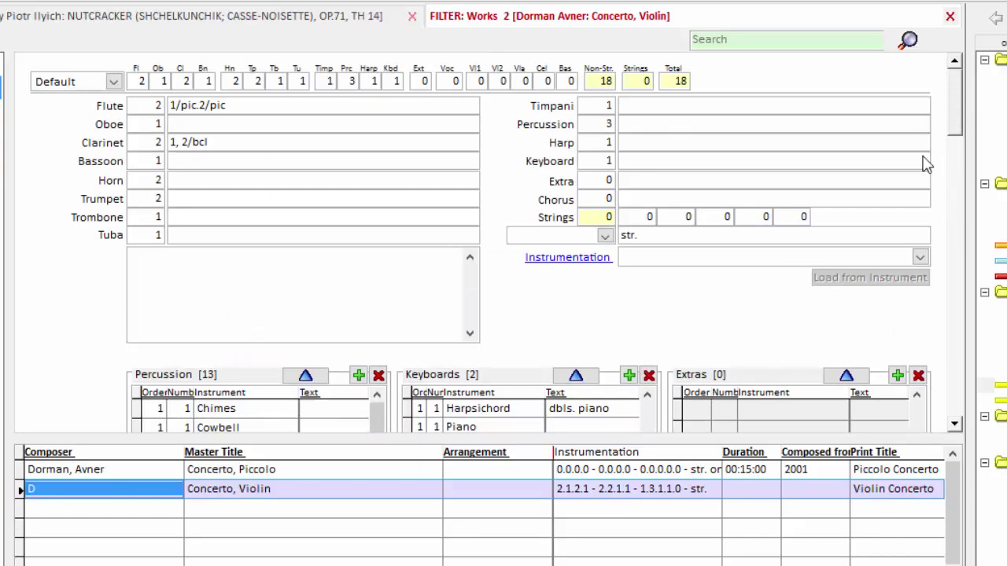
{"action": "left_click", "coordinate": [961, 89]}
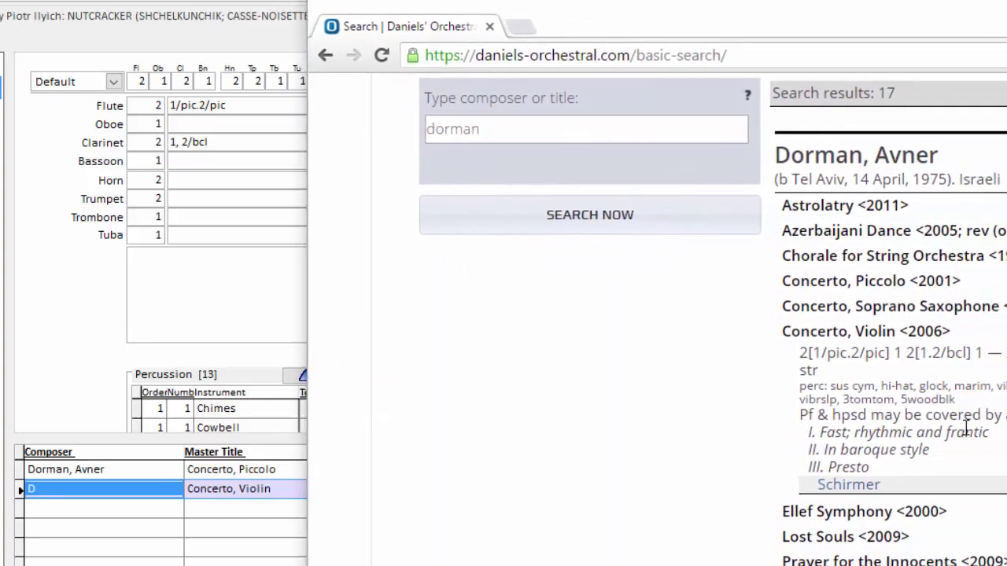
Step: Copy 'Pf & hpsd may be covered by a single player.' from Daniels into the OPAS notes box
{"action": "left_click_drag", "start_coordinate": [994, 418], "coordinate": [791, 427]}
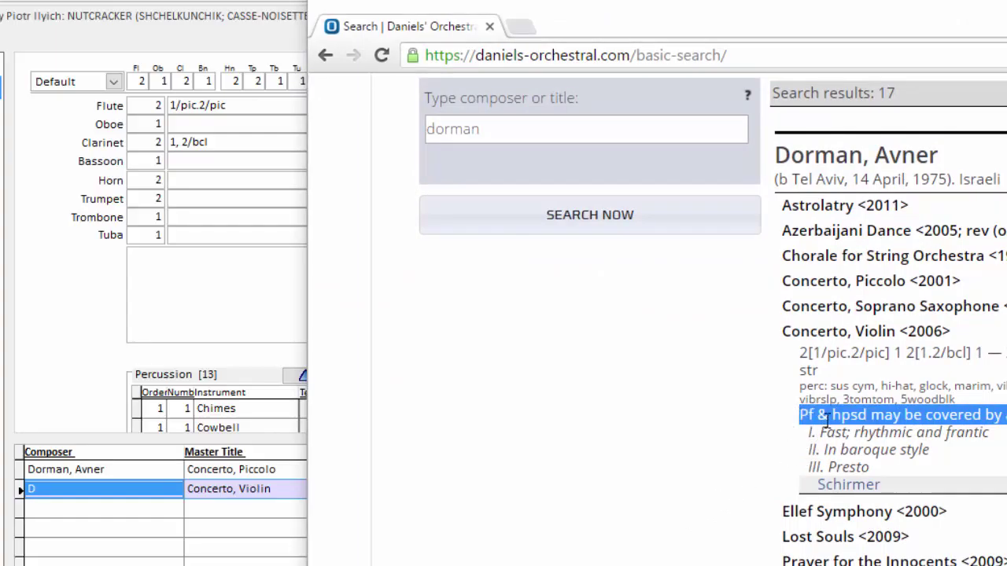
{"action": "left_click_drag", "start_coordinate": [813, 411], "coordinate": [202, 275]}
{"action": "left_click", "coordinate": [74, 330]}
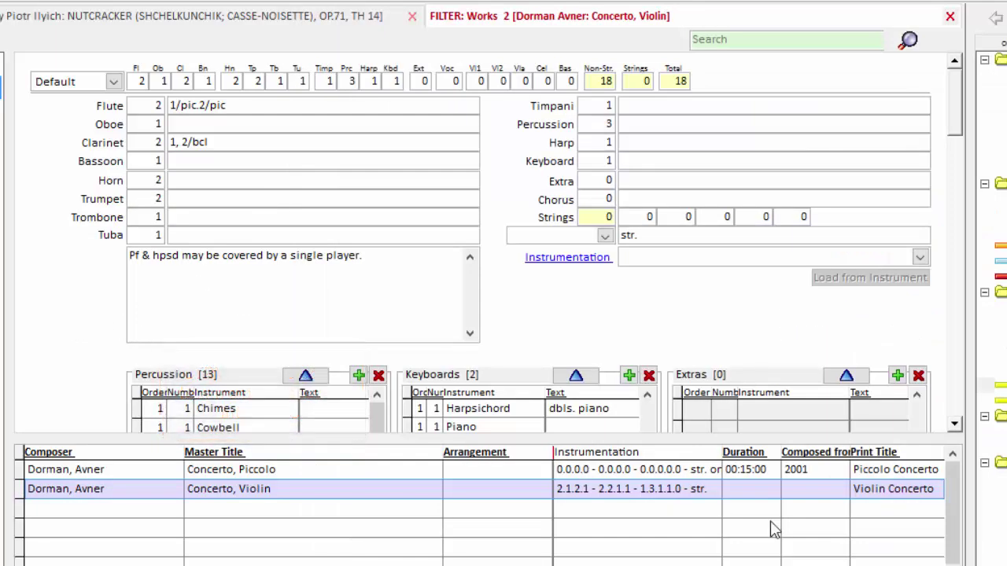
Step: Type 'D' into the Violin row's Composer cell
{"action": "type", "text": "D"}
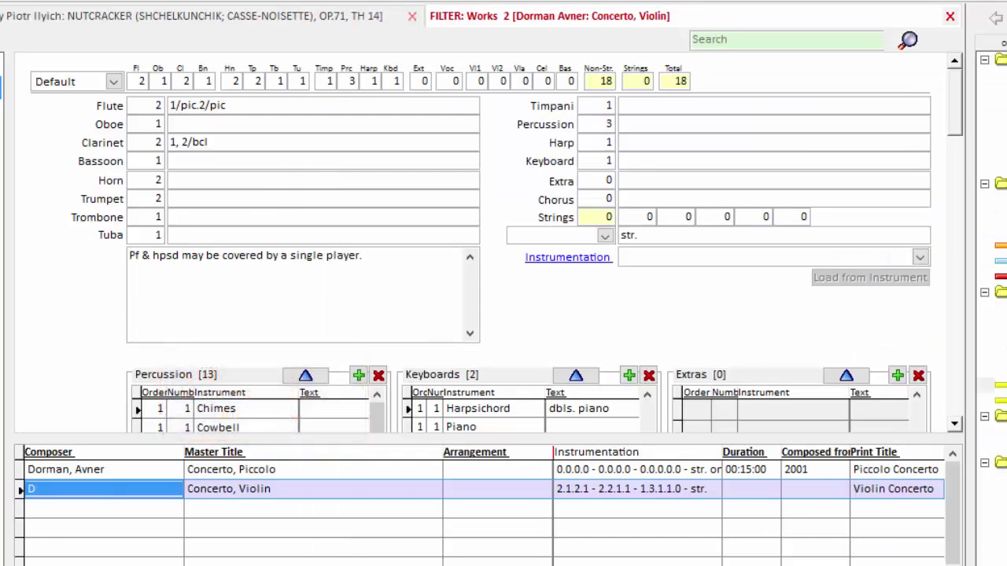